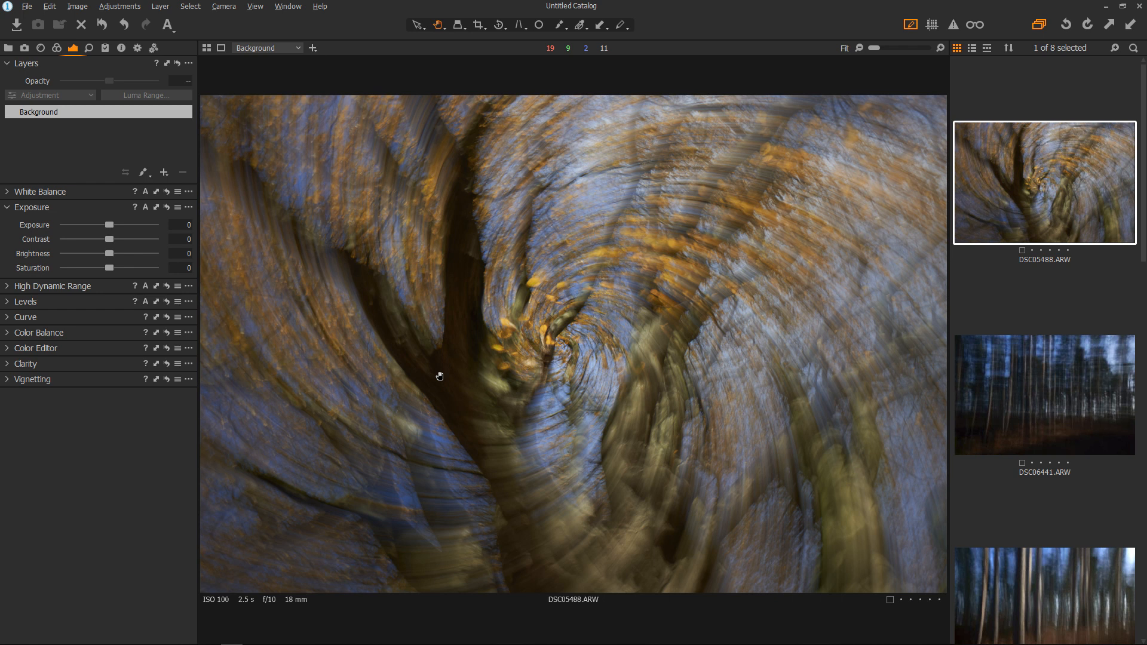
# Inspect the swirling tree photo DSC05488 at 100% in several areas, and return it to the fitted view.
pyautogui.click(590, 328)
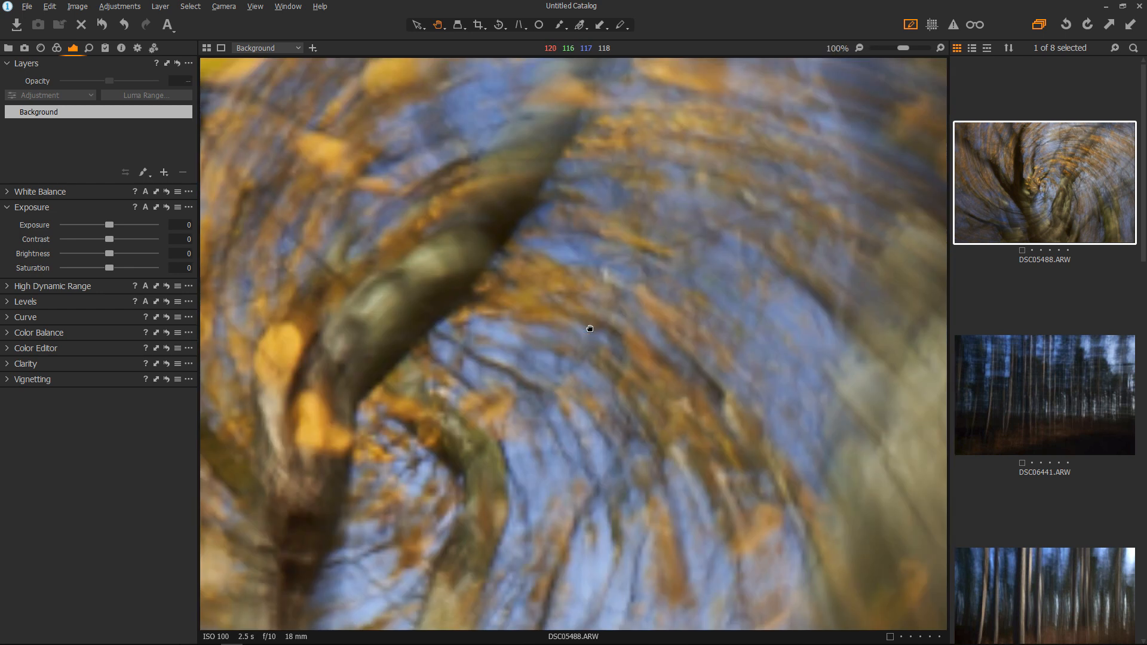
pyautogui.moveTo(485, 341); pyautogui.dragTo(724, 251)
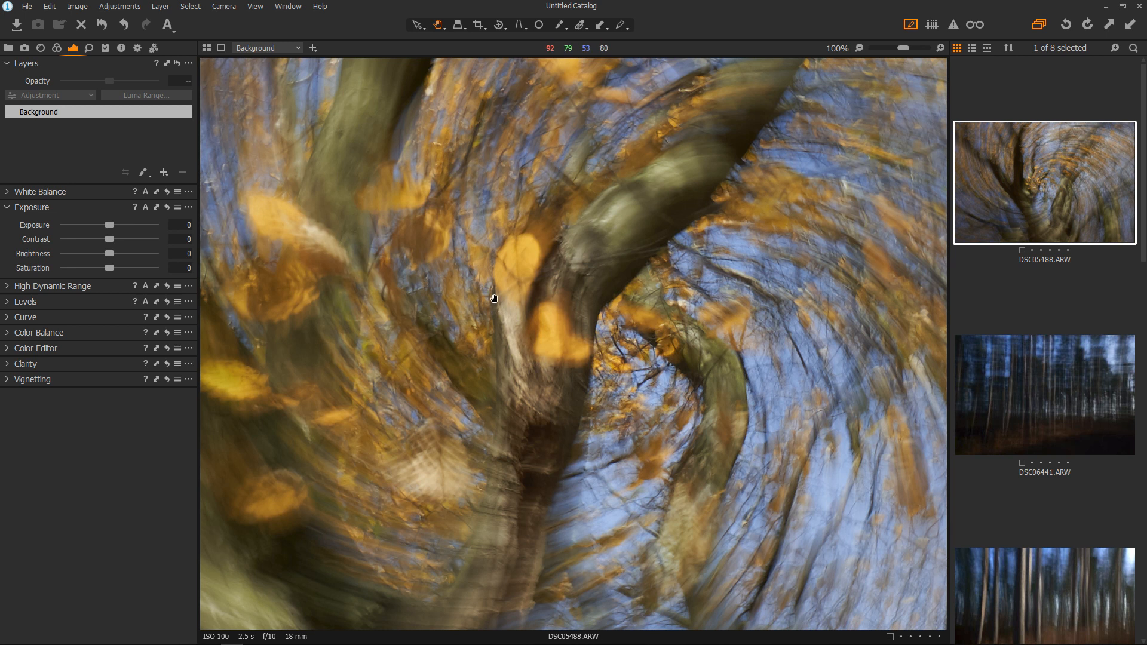
pyautogui.doubleClick(500, 316)
pyautogui.doubleClick(553, 314)
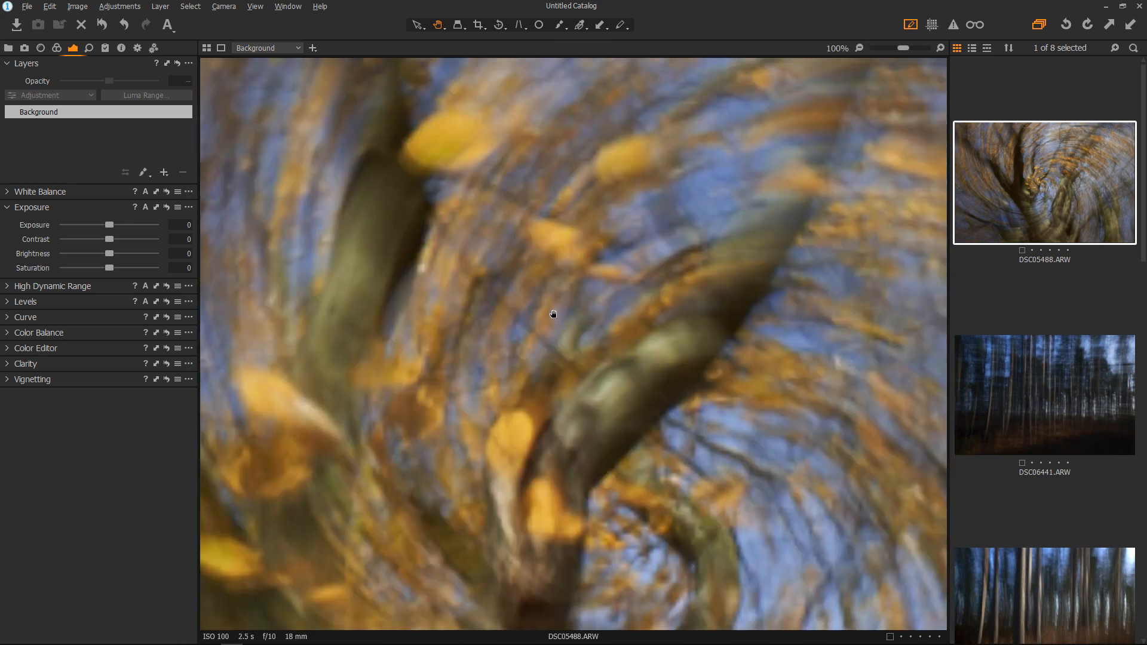
pyautogui.moveTo(681, 264); pyautogui.dragTo(460, 367)
pyautogui.moveTo(722, 194); pyautogui.dragTo(478, 266)
pyautogui.moveTo(812, 239); pyautogui.dragTo(371, 289)
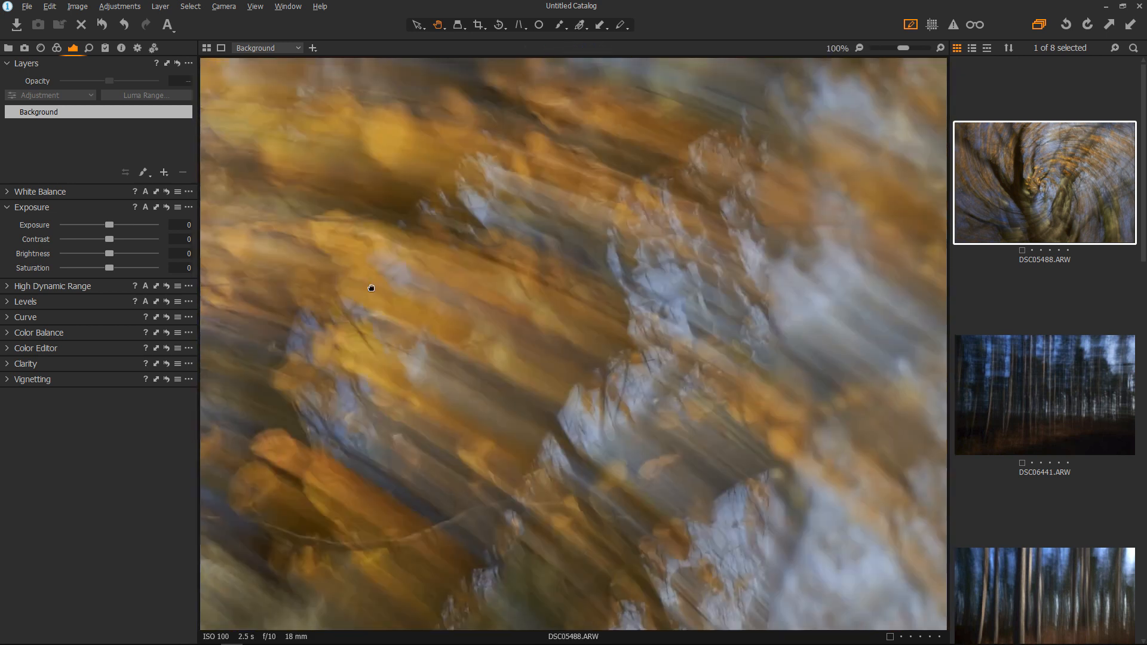
pyautogui.doubleClick(768, 236)
pyautogui.doubleClick(775, 243)
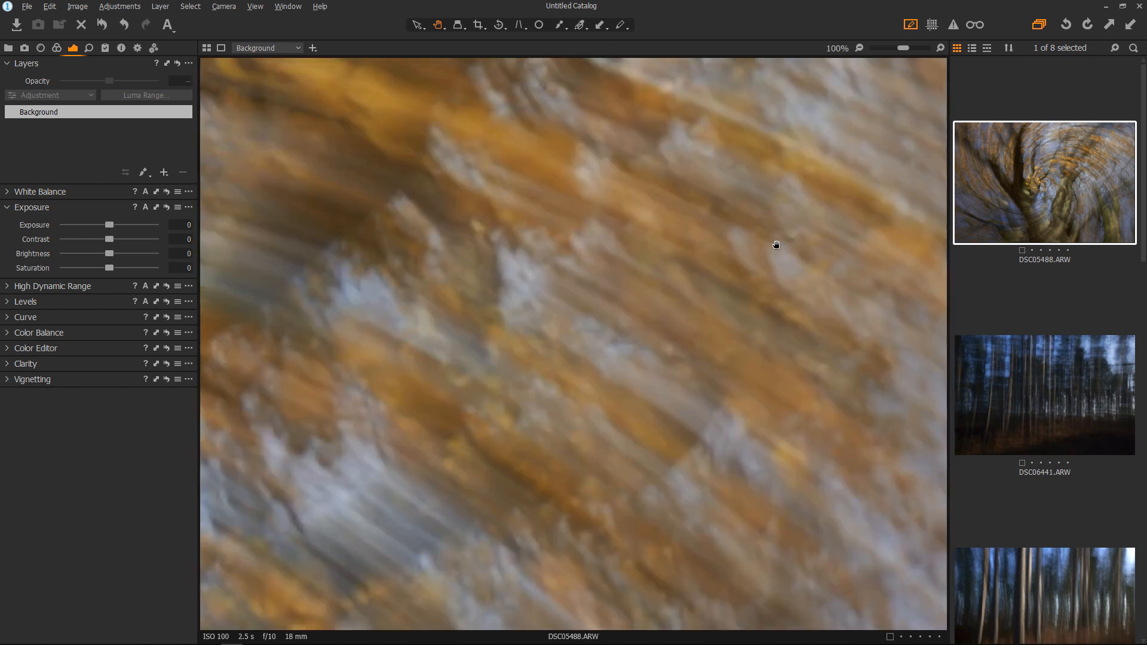
pyautogui.doubleClick(776, 244)
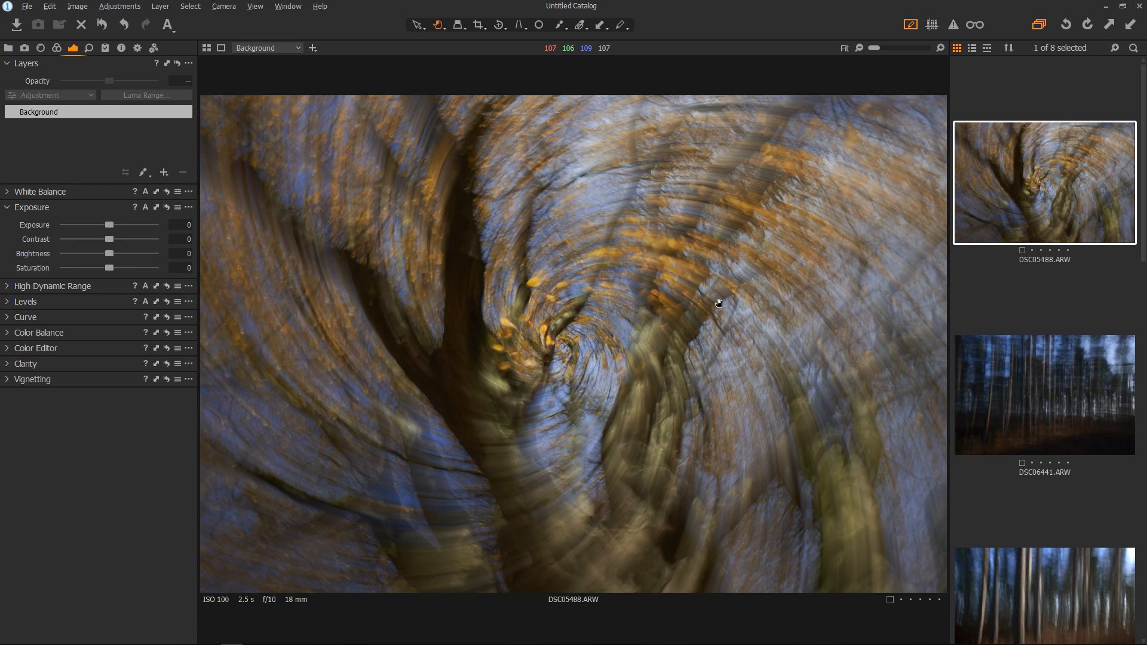
# View the forest photos DSC06443 and DSC06441, and return to the tree photo DSC05488.
pyautogui.scroll(-3, 1007, 413)
pyautogui.click(1007, 417)
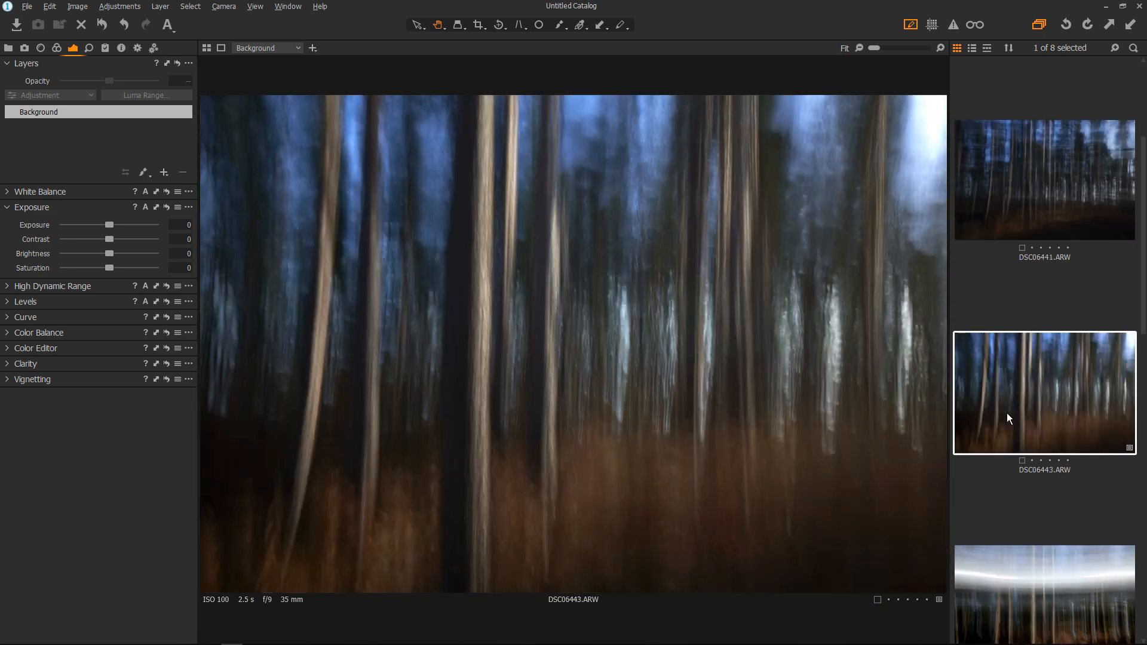
pyautogui.click(1070, 181)
pyautogui.scroll(3, 1050, 362)
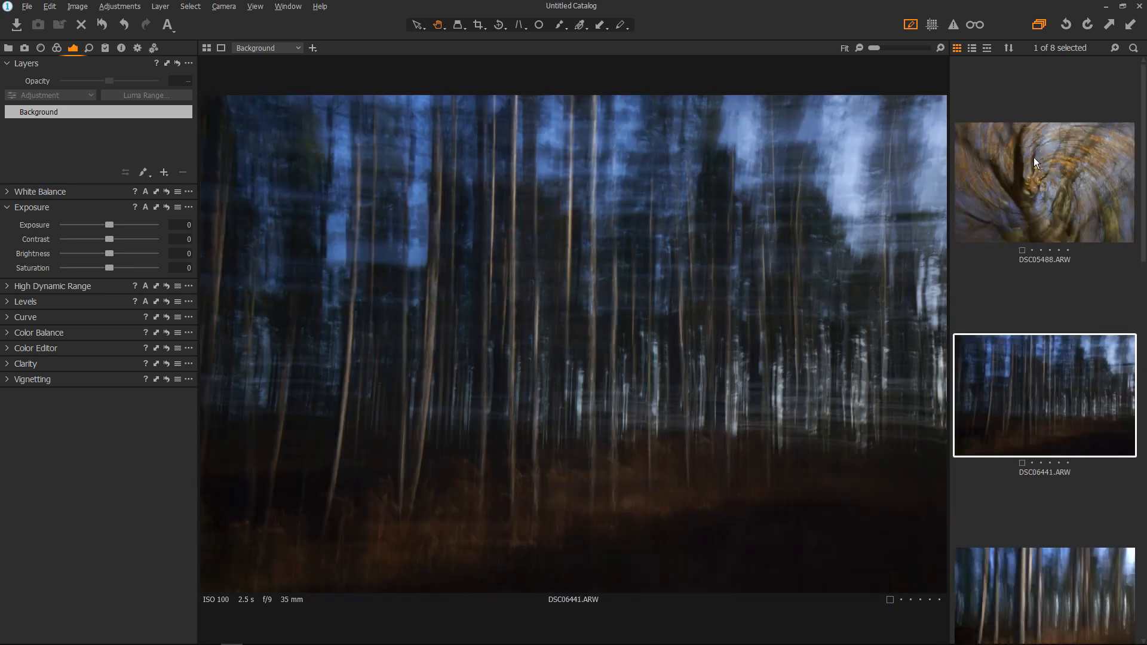
pyautogui.click(1037, 154)
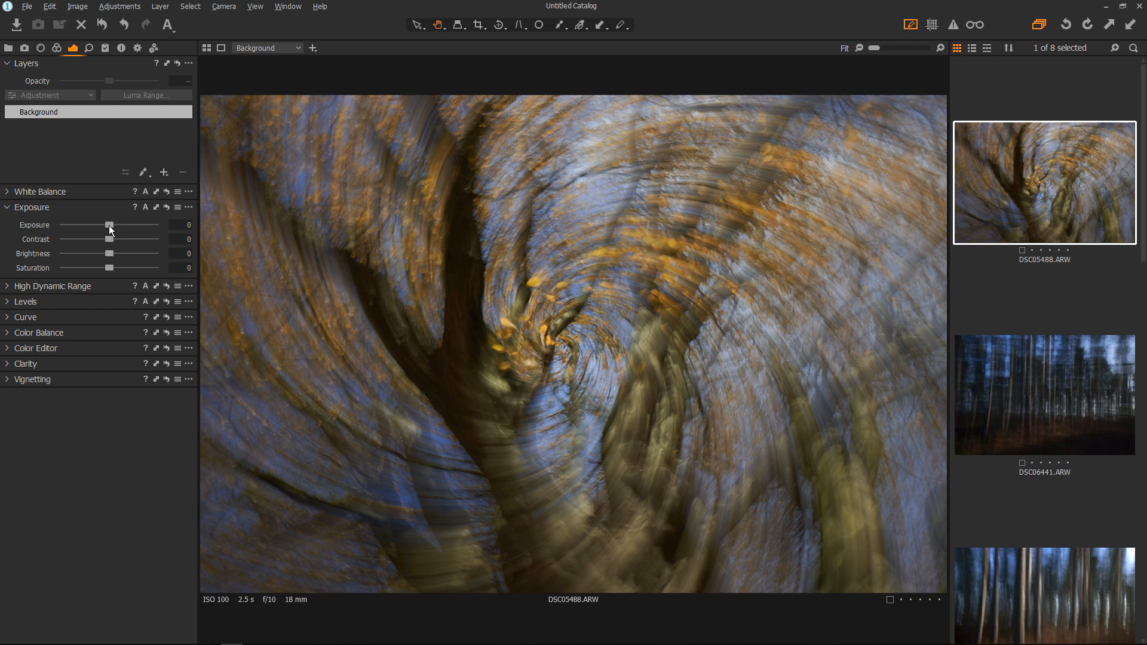
# Try lowering the tree photo's Brightness to -16, and return it to 0.
pyautogui.moveTo(110, 229); pyautogui.dragTo(110, 229)
pyautogui.scroll(-2, 108, 225)
pyautogui.doubleClick(109, 225)
pyautogui.moveTo(109, 226); pyautogui.dragTo(108, 226)
pyautogui.doubleClick(110, 225)
pyautogui.scroll(-4, 107, 255)
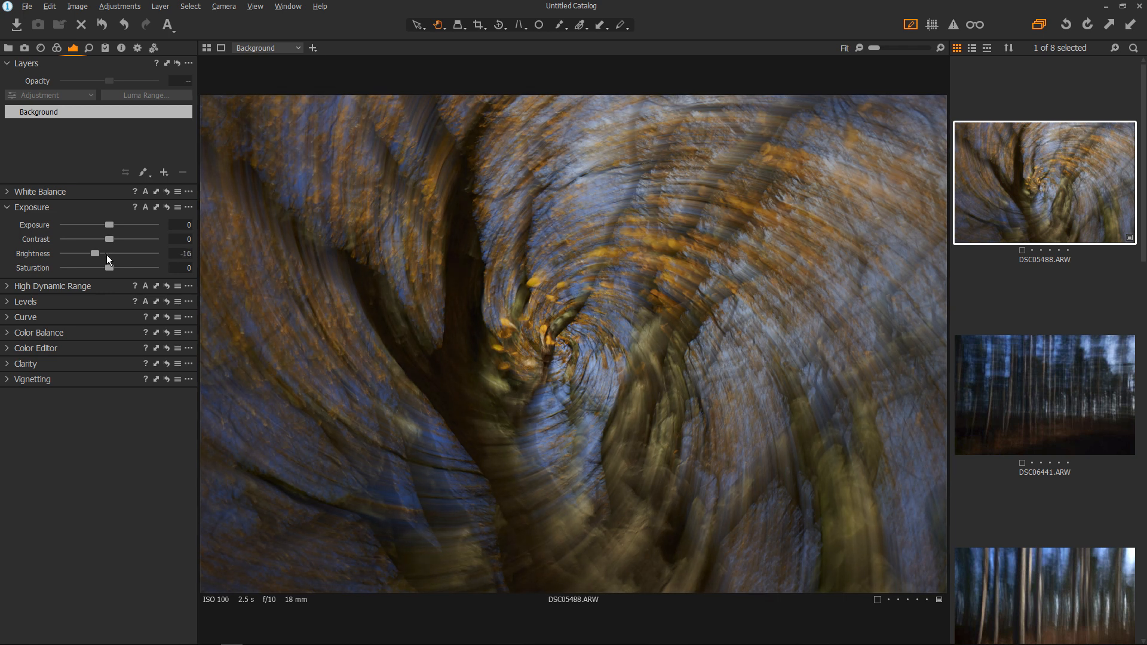
pyautogui.scroll(4, 106, 255)
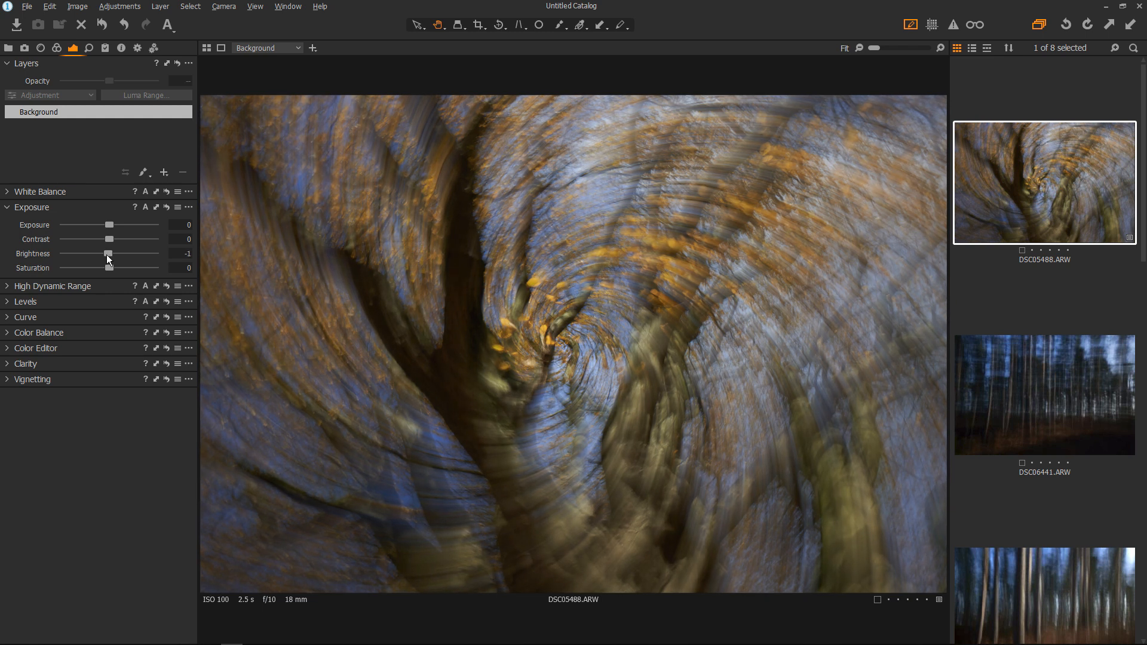
pyautogui.scroll(1, 109, 259)
# Expand the Clarity tool to show its method, clarity and structure settings.
pyautogui.click(79, 362)
pyautogui.moveTo(110, 396); pyautogui.dragTo(109, 397)
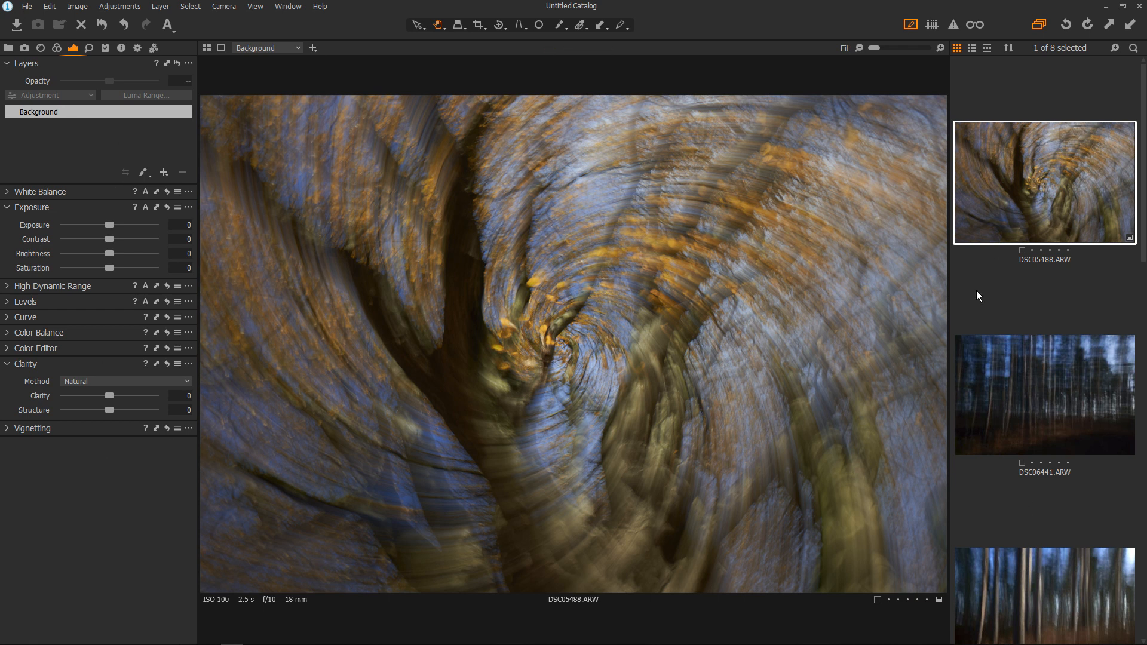
# Hide the browser and the adjustment tools to view the photo larger, and bring both back.
pyautogui.hotkey('ctrl', 'b')
pyautogui.hotkey('ctrl', 't')
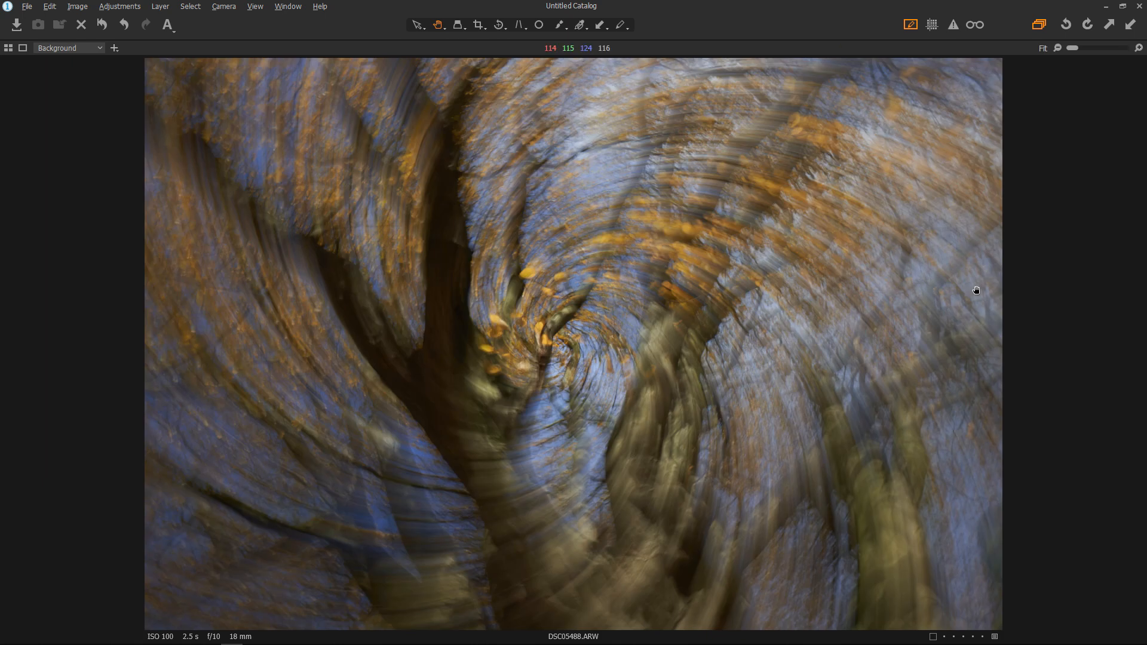
pyautogui.hotkey('ctrl', 'b')
pyautogui.hotkey('ctrl', 't')
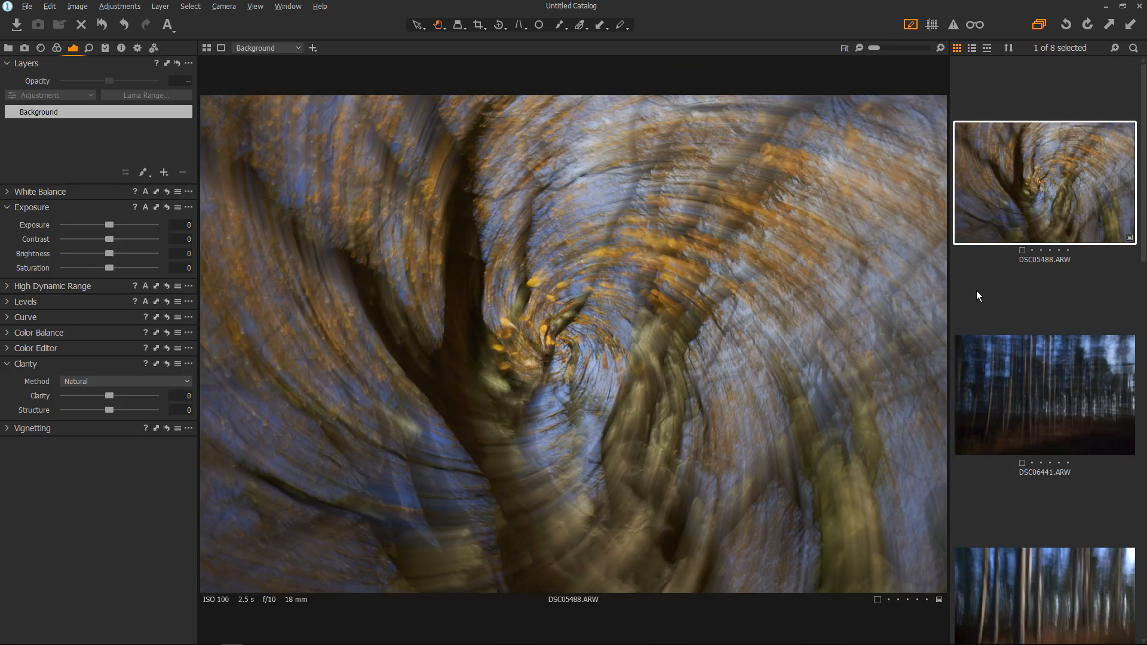
# Hide the browser, switch between the single photo and the full thumbnail grid, and restore the original layout.
pyautogui.hotkey('ctrl', 'b')
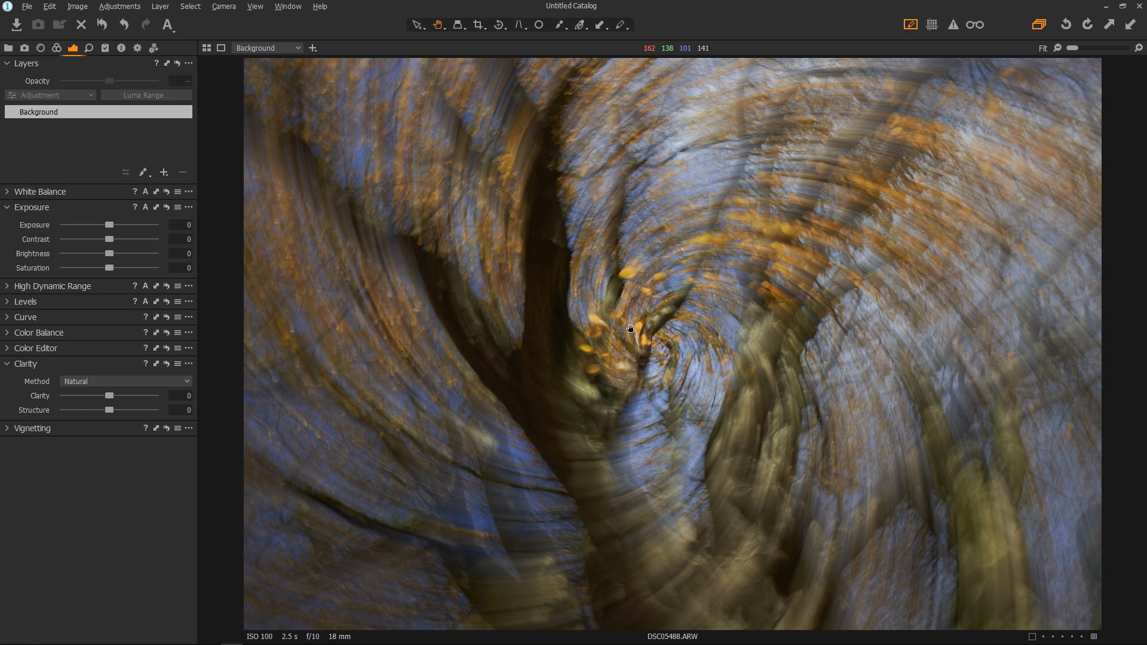
pyautogui.press('g')
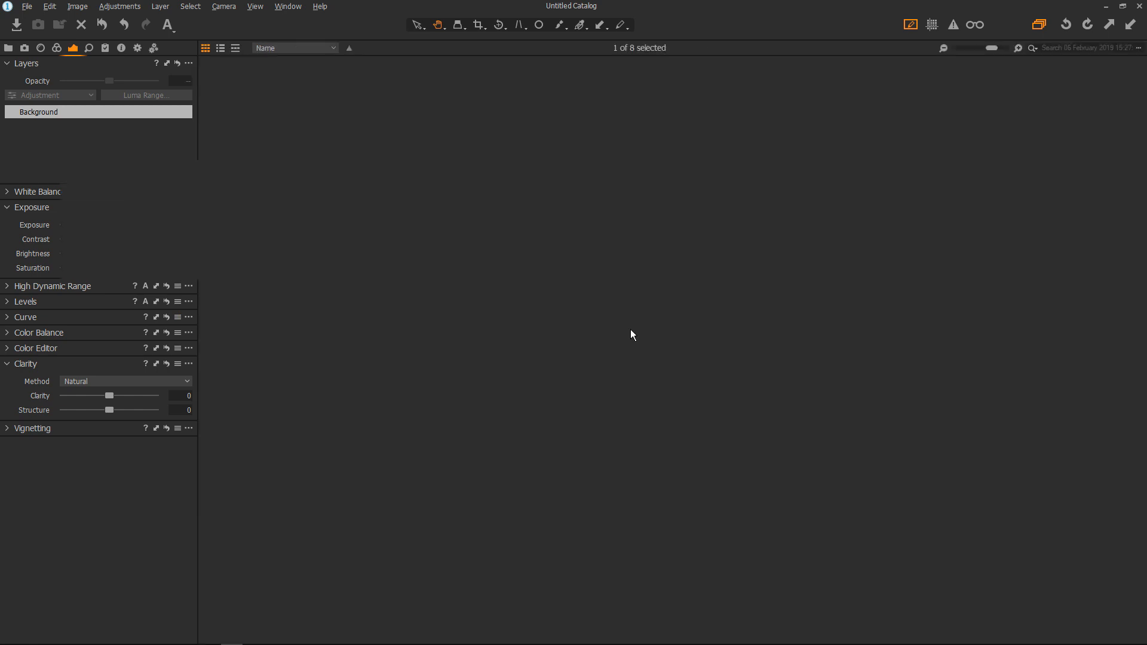
pyautogui.press('g')
pyautogui.press('g')
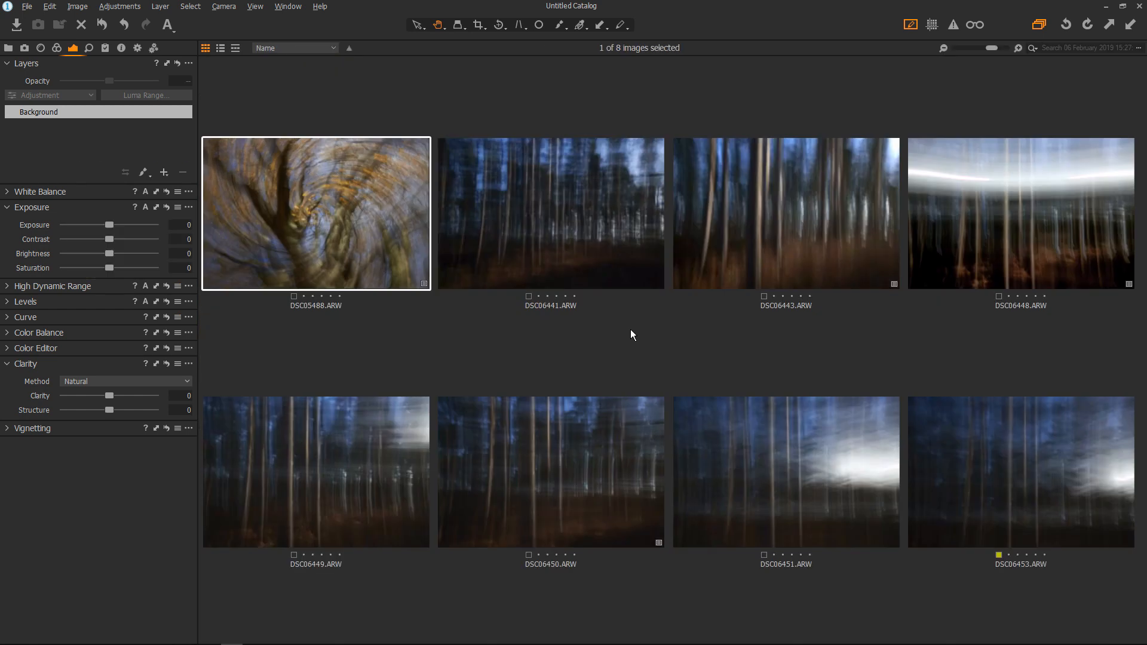
pyautogui.press('g')
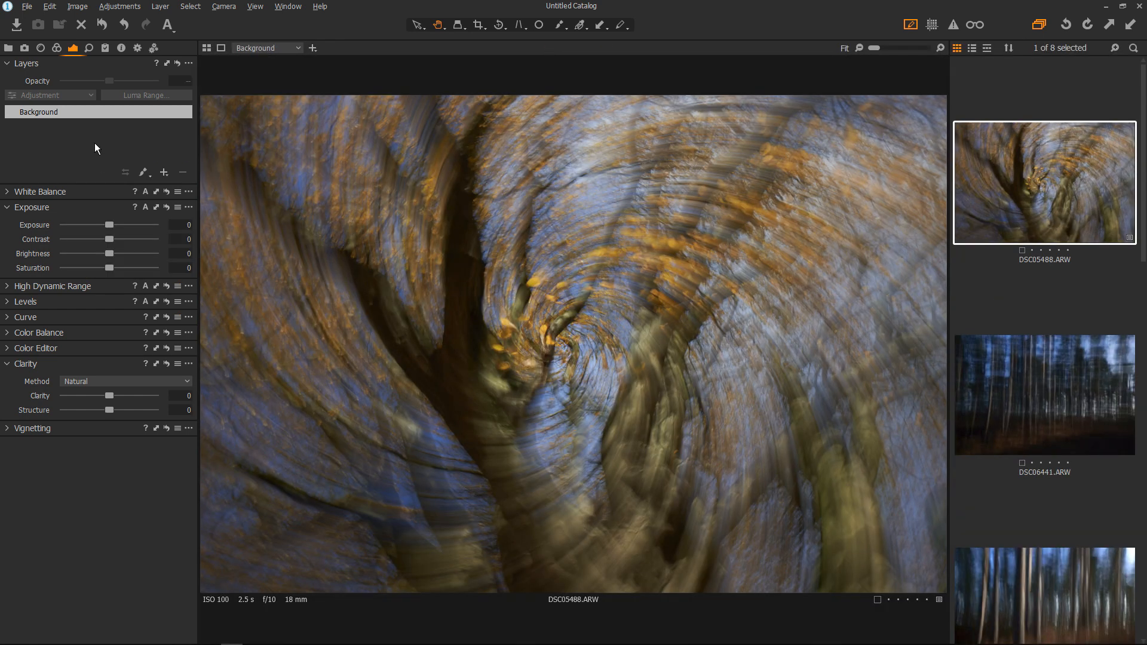
# Review the Capture, Lens and Color tool sets, and look at the options for customizing the Exposure tool set.
pyautogui.click(24, 49)
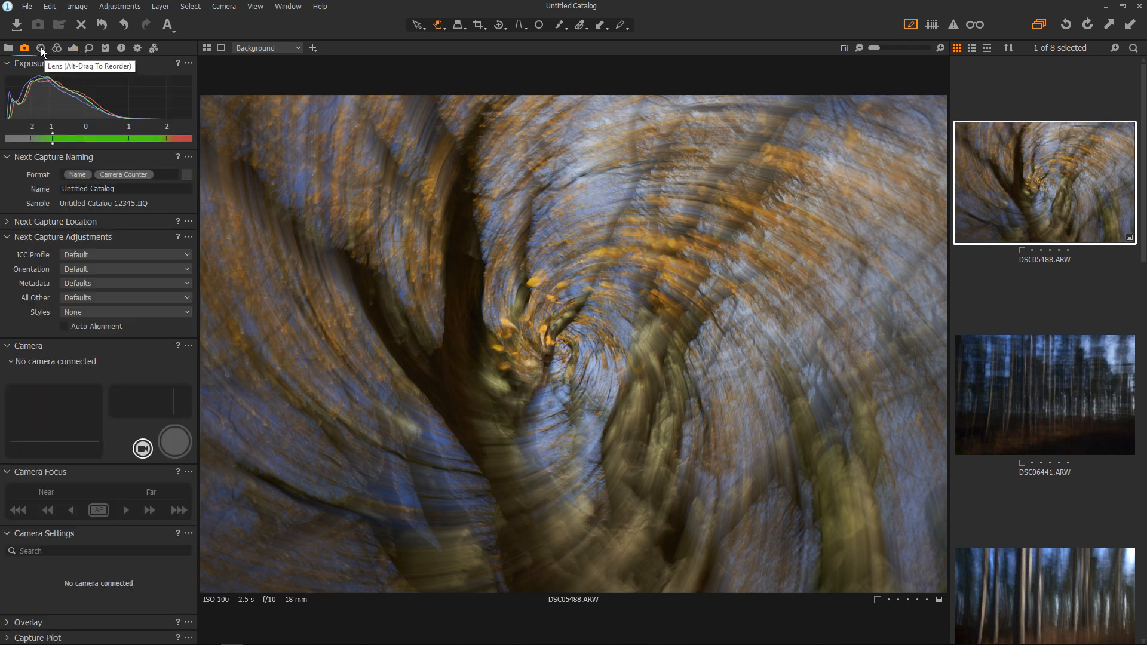
pyautogui.click(42, 47)
pyautogui.click(56, 48)
pyautogui.click(73, 47)
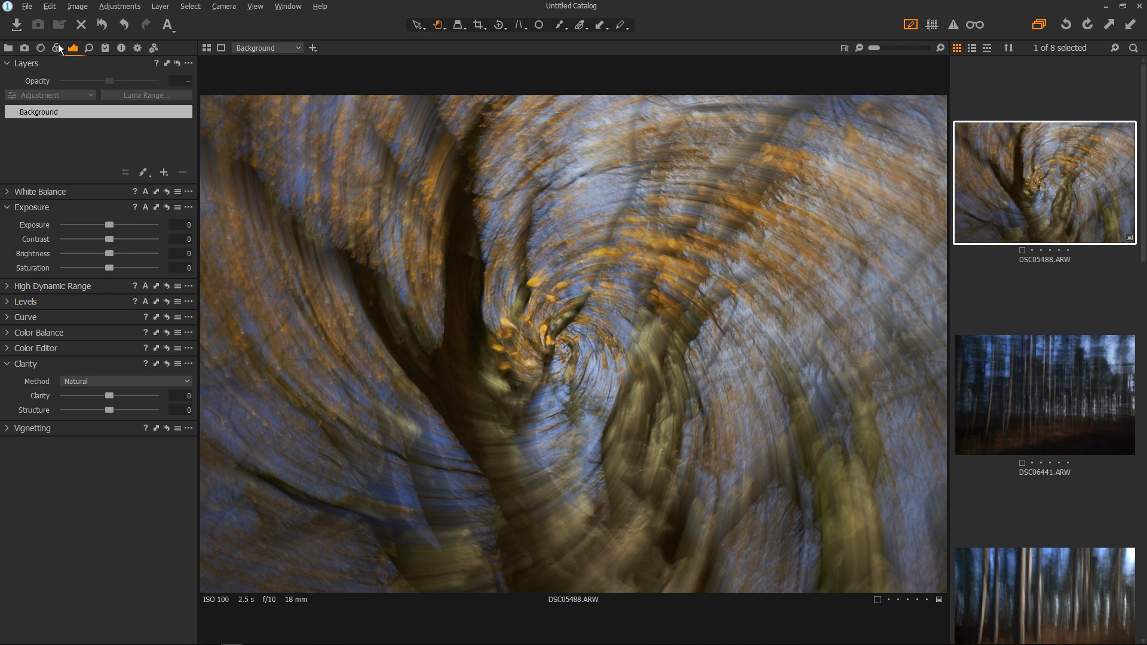
pyautogui.rightClick(185, 48)
pyautogui.moveTo(221, 55)
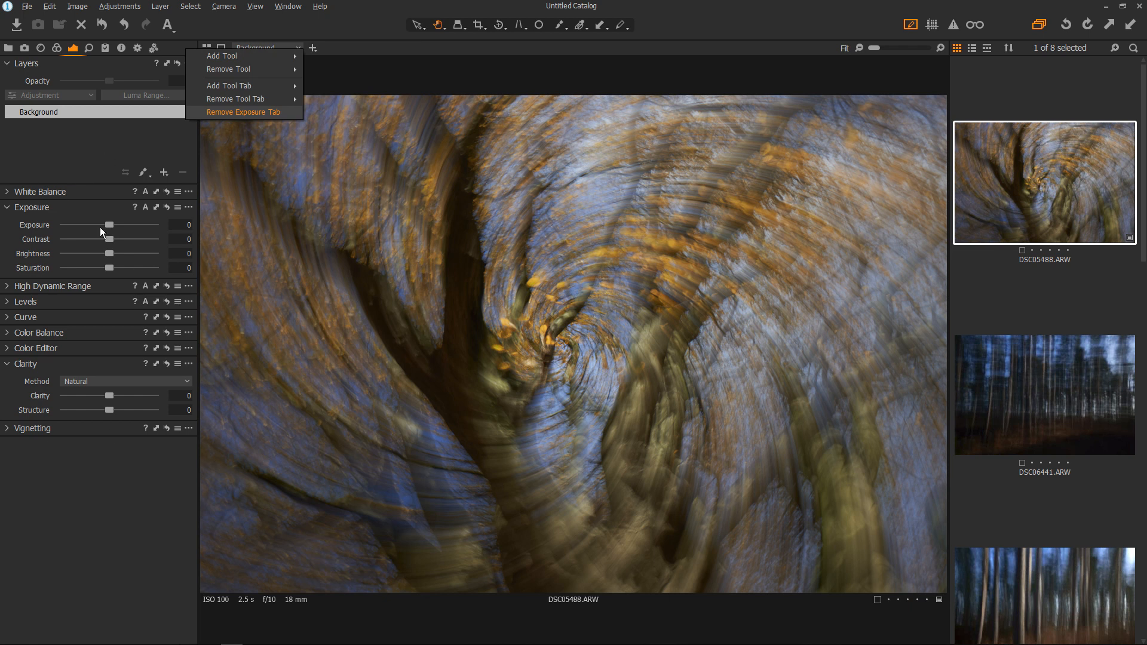
pyautogui.click(137, 146)
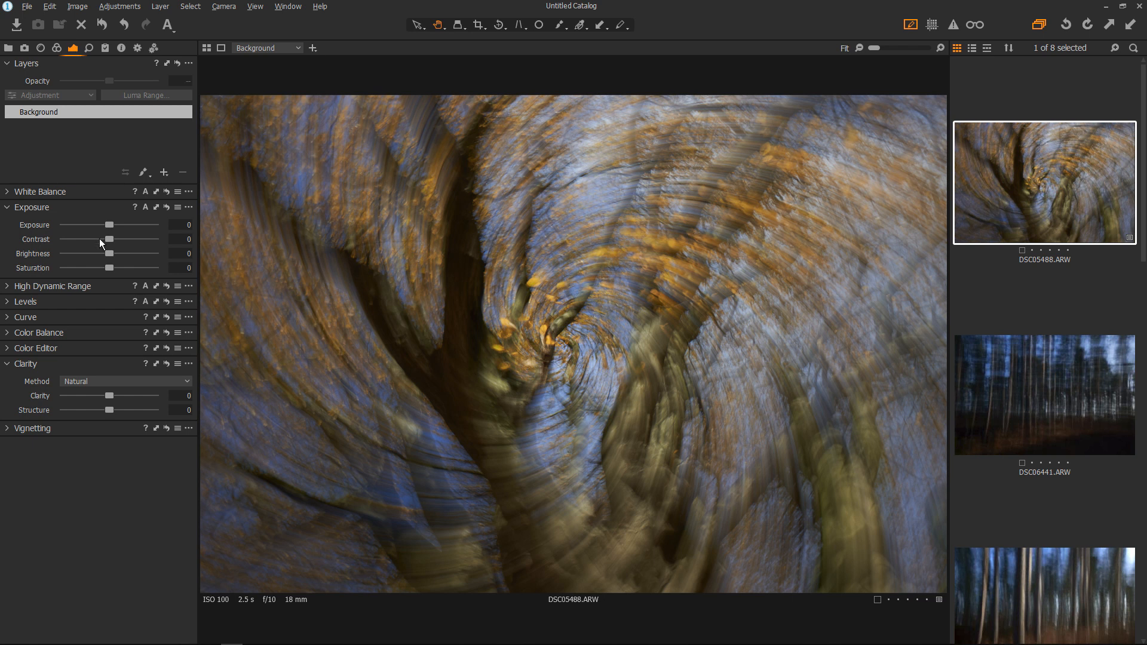
# Warm the tree photo by setting the white balance Kelvin value to 5025.
pyautogui.click(8, 191)
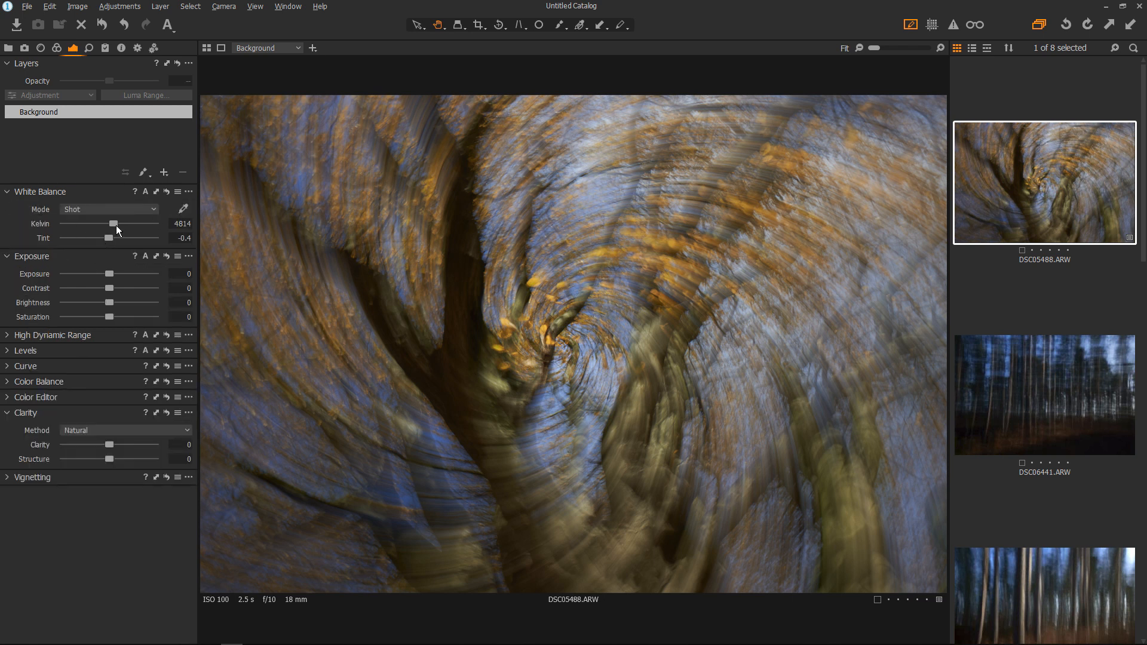
pyautogui.click(116, 225)
pyautogui.scroll(3, 115, 223)
pyautogui.scroll(10, 115, 223)
pyautogui.scroll(-4, 114, 224)
pyautogui.scroll(-7, 115, 223)
# Try RGB Levels input points of 6 for the shadows and 180 for the highlights, and reset the Levels adjustment.
pyautogui.click(91, 354)
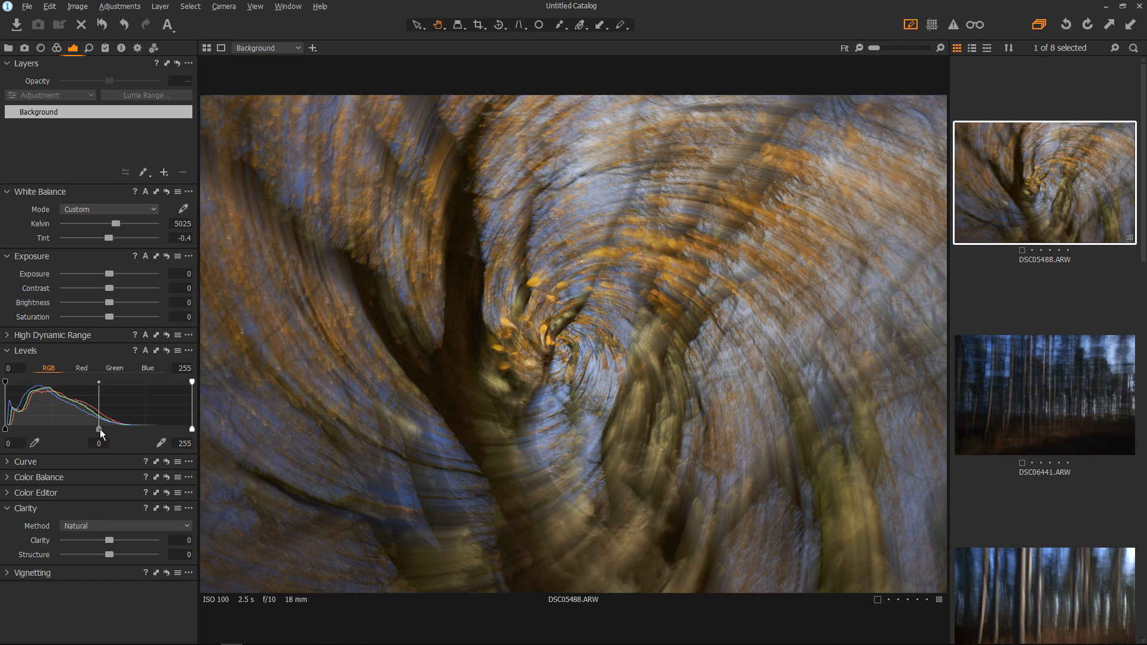
pyautogui.moveTo(191, 428); pyautogui.dragTo(130, 449)
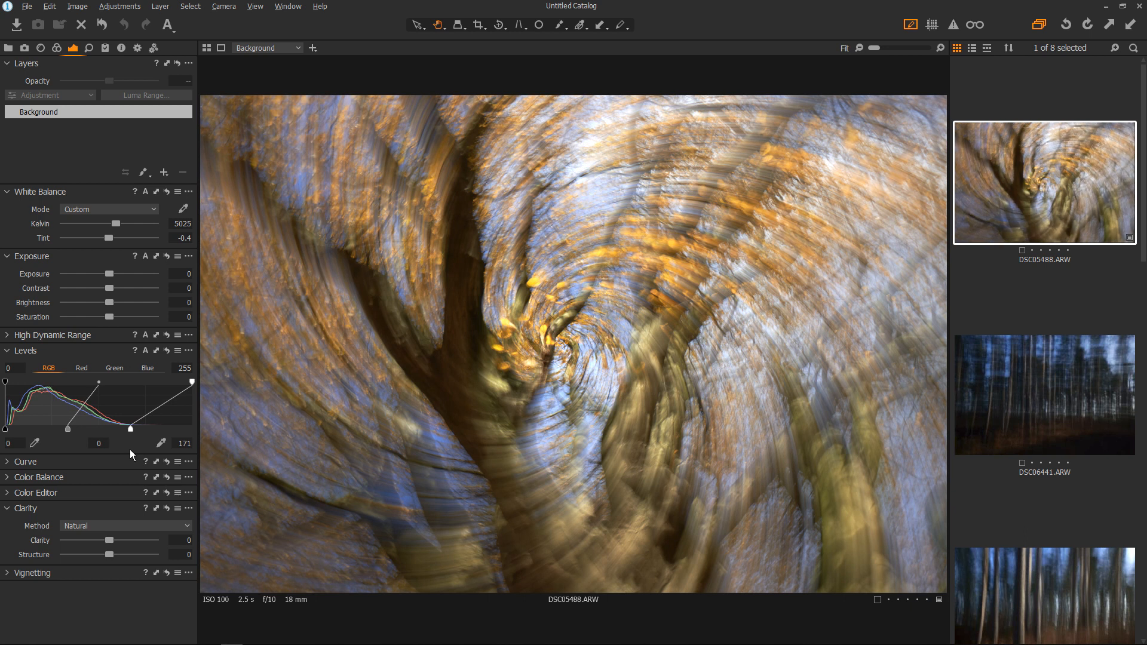
pyautogui.moveTo(130, 449); pyautogui.dragTo(138, 449)
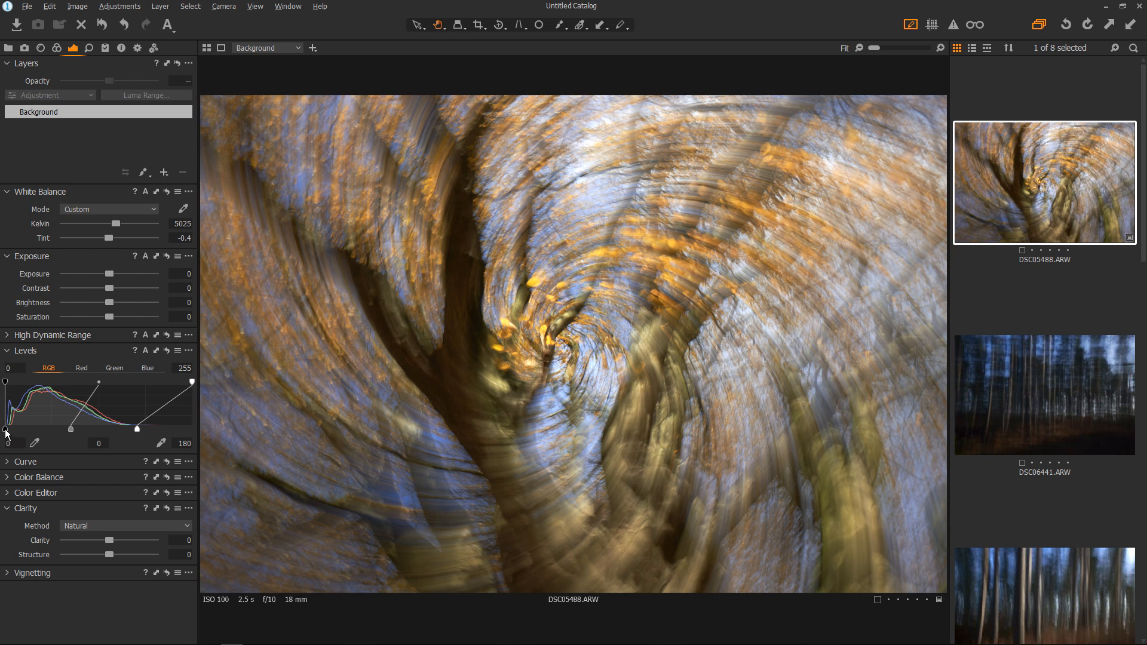
pyautogui.moveTo(6, 432); pyautogui.dragTo(10, 434)
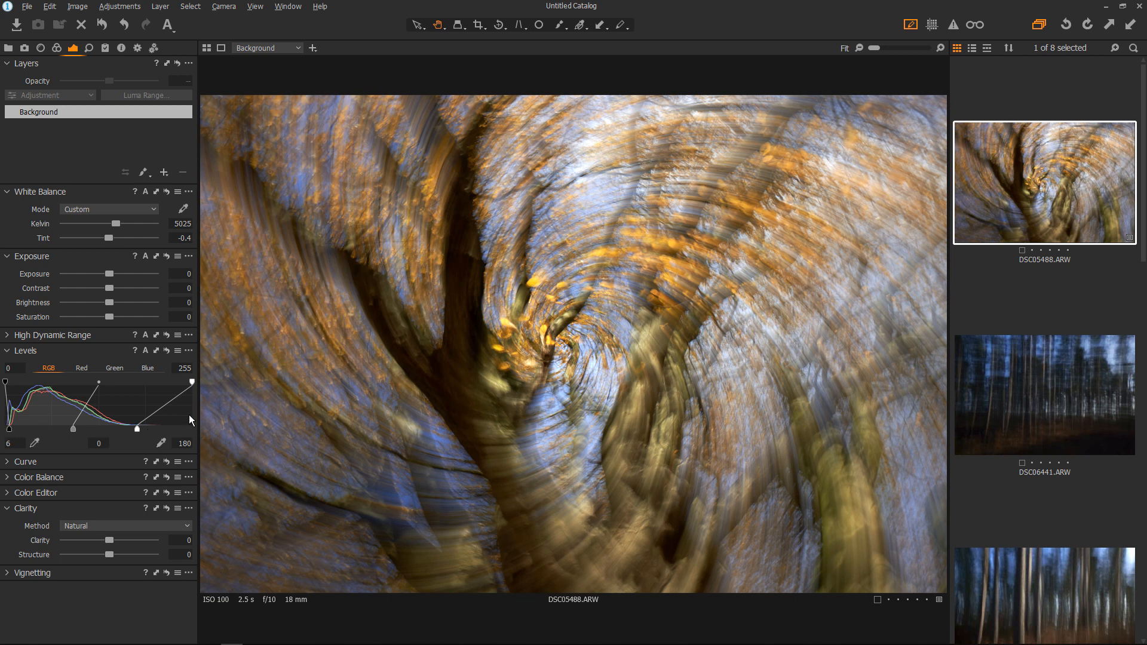
pyautogui.click(166, 352)
# Try raising the Levels output shadow point to 86, and return it to 0.
pyautogui.moveTo(6, 382); pyautogui.dragTo(69, 386)
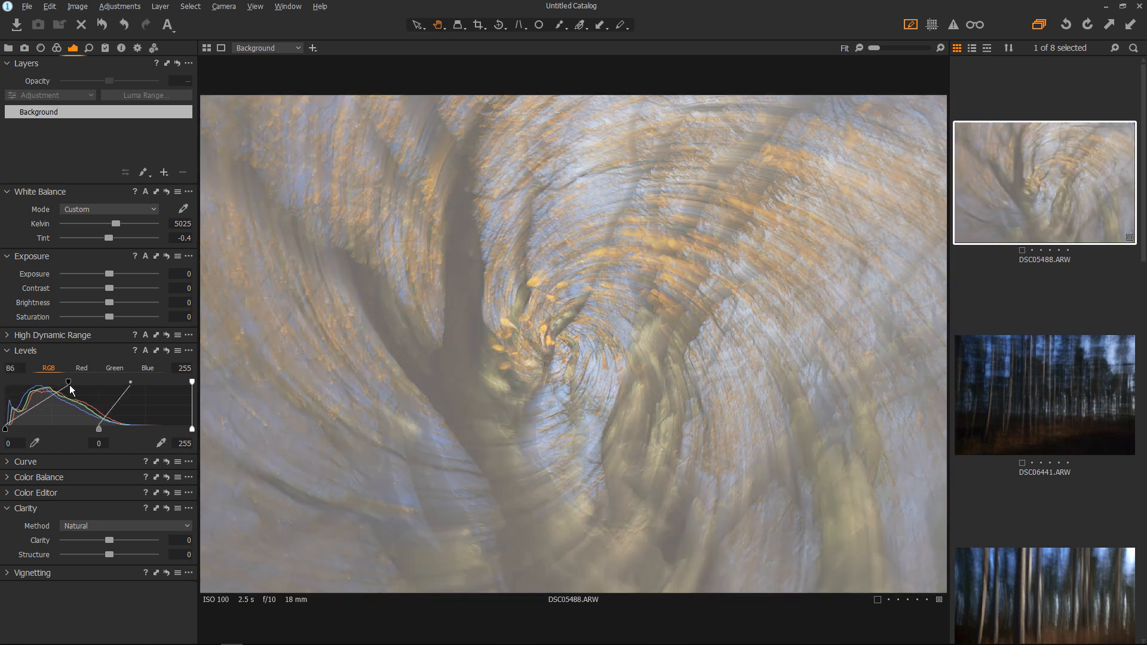
pyautogui.moveTo(70, 381); pyautogui.dragTo(6, 382)
pyautogui.moveTo(191, 382)
pyautogui.mouseDown()
pyautogui.moveTo(77, 382)
pyautogui.moveTo(192, 381)
pyautogui.mouseUp()
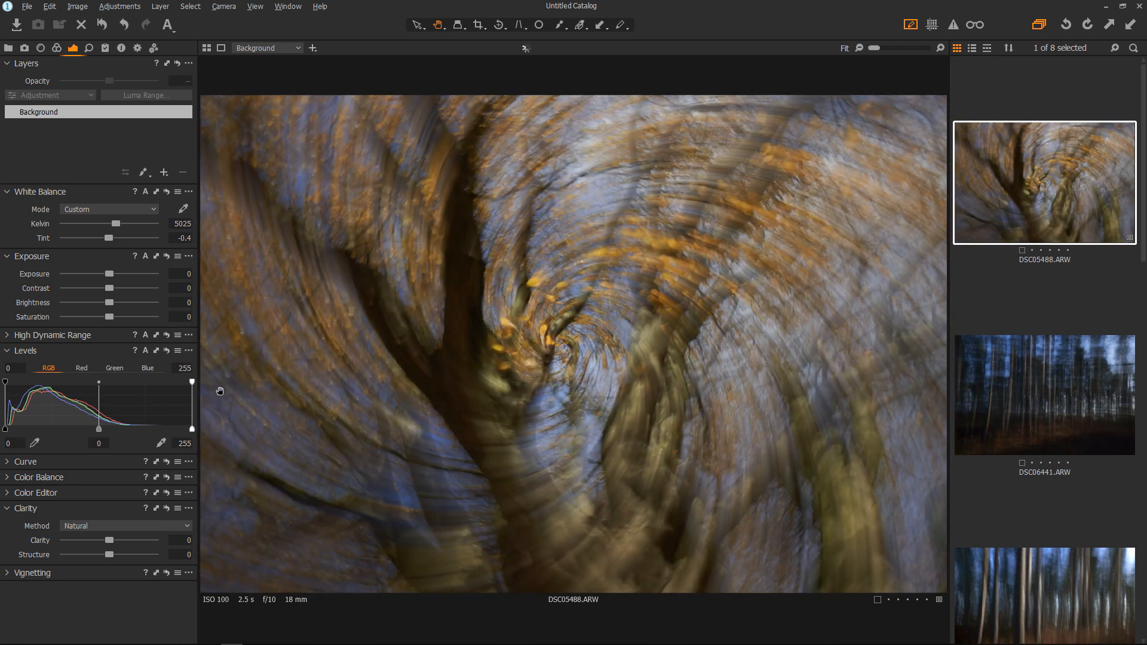
# Set the RGB Levels input shadow point to 6, the midtone to -0.11 and the highlight point to 185.
pyautogui.moveTo(5, 430); pyautogui.dragTo(9, 430)
pyautogui.moveTo(100, 429); pyautogui.dragTo(95, 429)
pyautogui.moveTo(192, 429); pyautogui.dragTo(140, 429)
pyautogui.moveTo(68, 429); pyautogui.dragTo(81, 429)
pyautogui.moveTo(8, 430); pyautogui.dragTo(9, 430)
pyautogui.moveTo(81, 429); pyautogui.dragTo(83, 429)
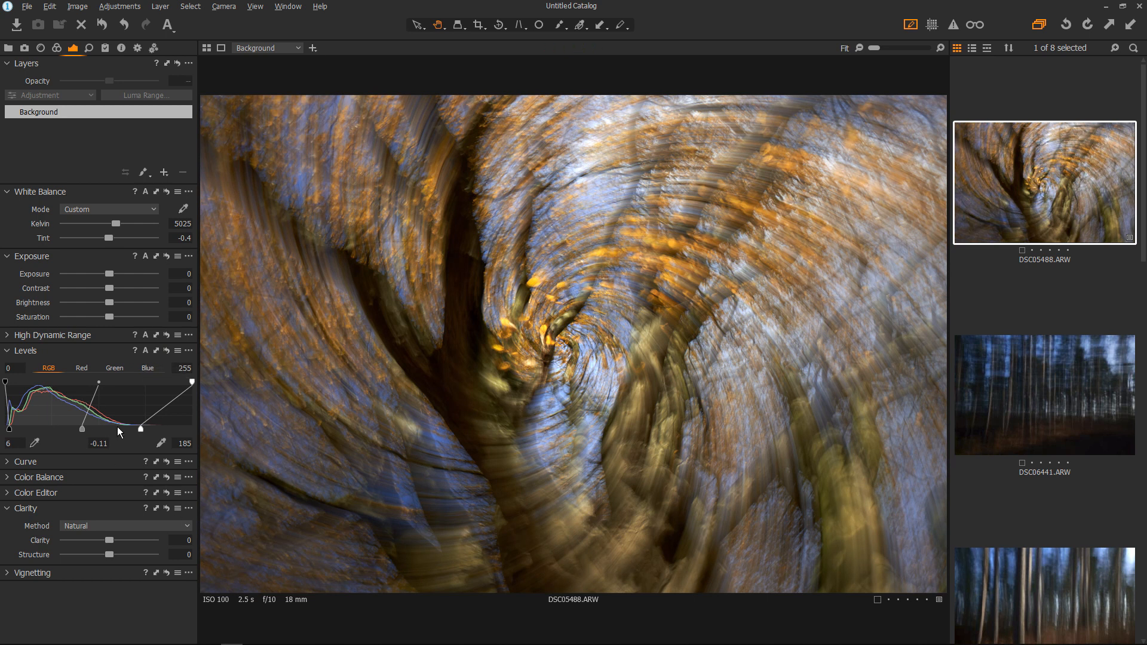
# Open the Color Balance tool and look through its Midtone and Highlight wheels, returning to the 3-Way view.
pyautogui.click(93, 478)
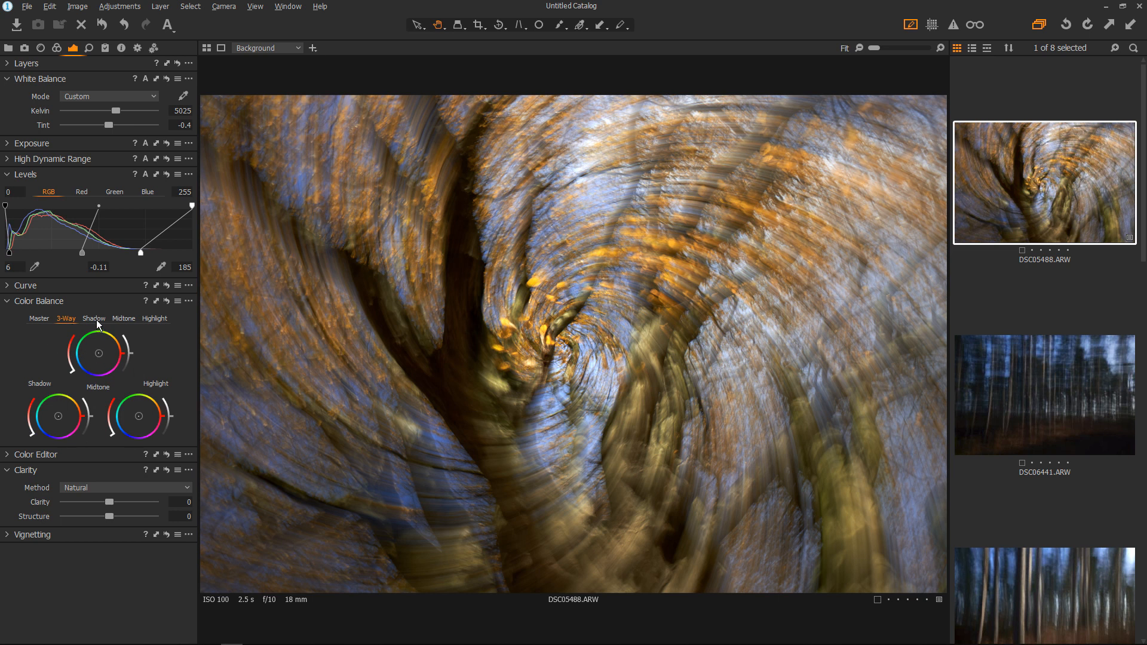
pyautogui.click(124, 318)
pyautogui.click(157, 320)
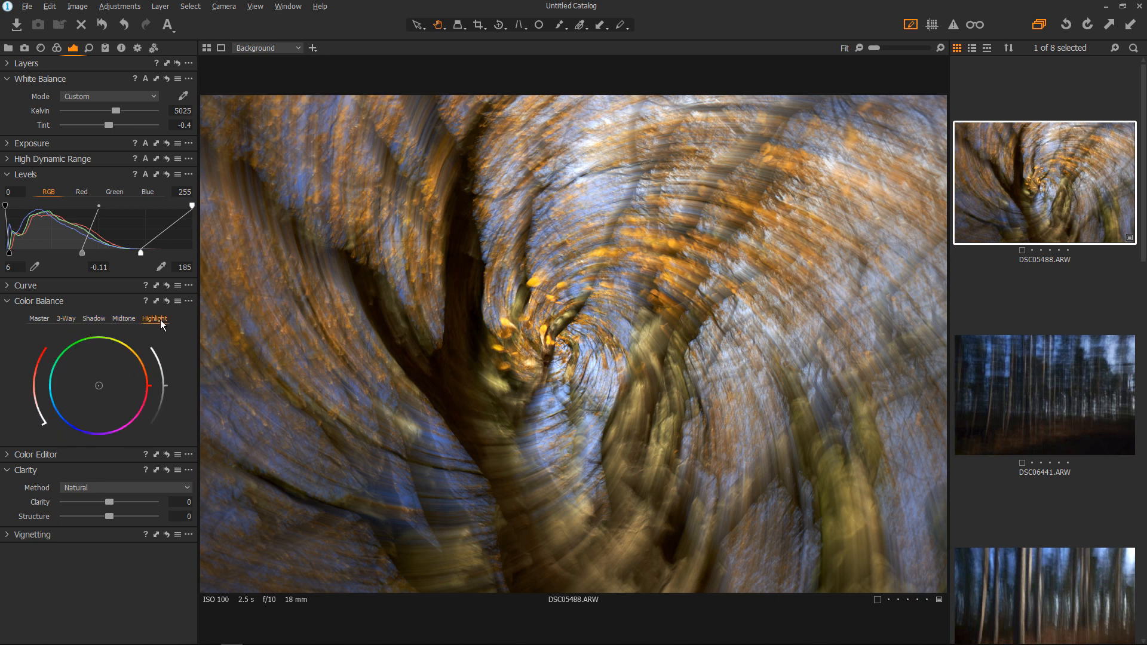
pyautogui.click(73, 320)
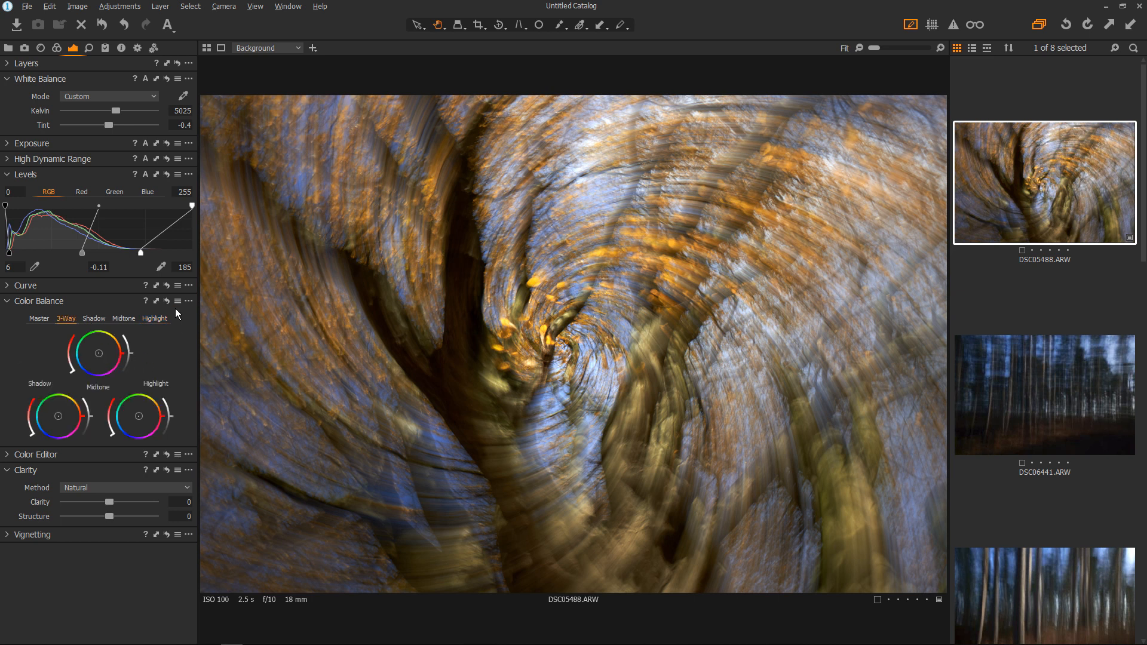
# Detach the Color Balance tool as a floating window over the photo, and enlarge it for finer control.
pyautogui.moveTo(100, 302); pyautogui.dragTo(286, 272)
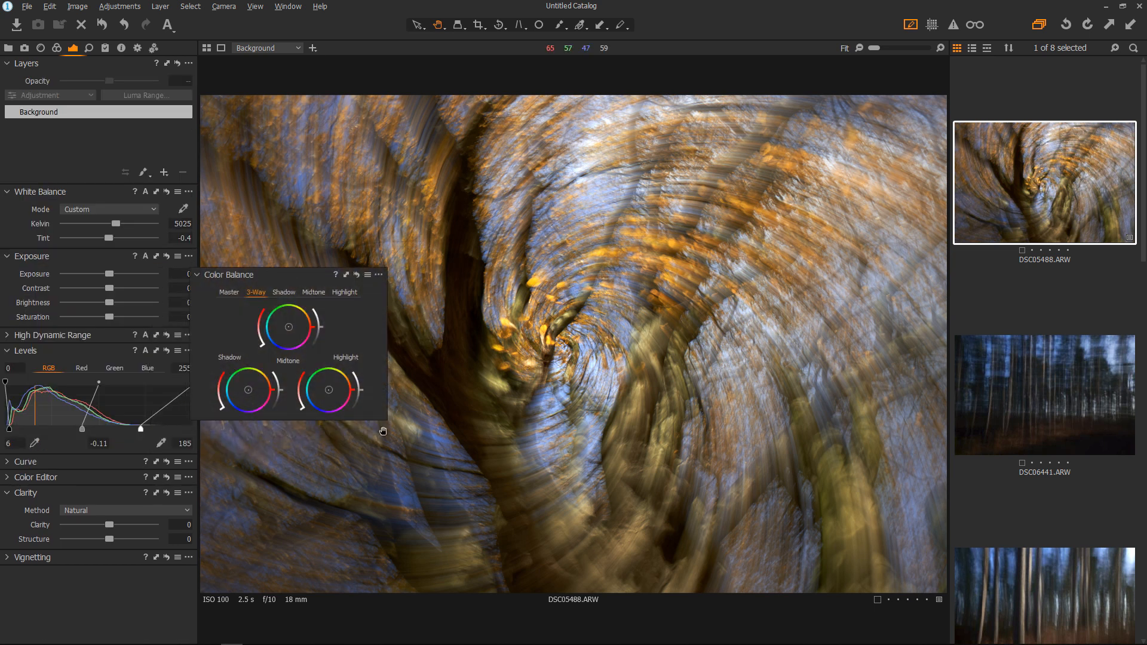
pyautogui.moveTo(387, 420); pyautogui.dragTo(593, 622)
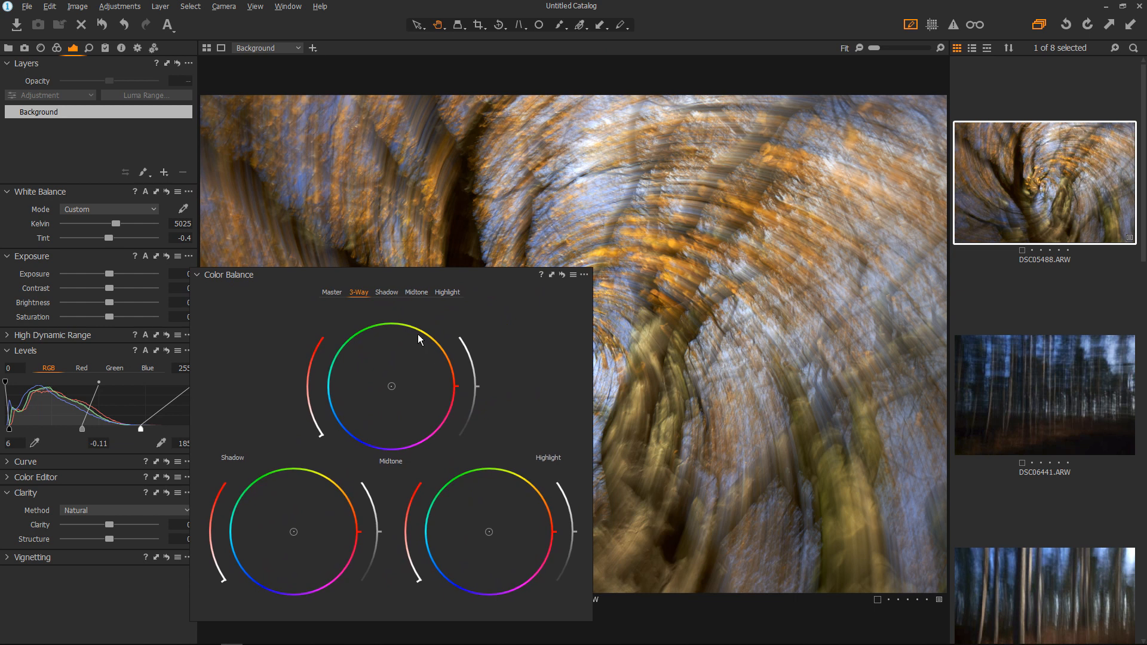
# Dock the floating Color Balance tool back among the adjustment tools, between Curve and Color Editor.
pyautogui.moveTo(414, 274); pyautogui.dragTo(260, 238)
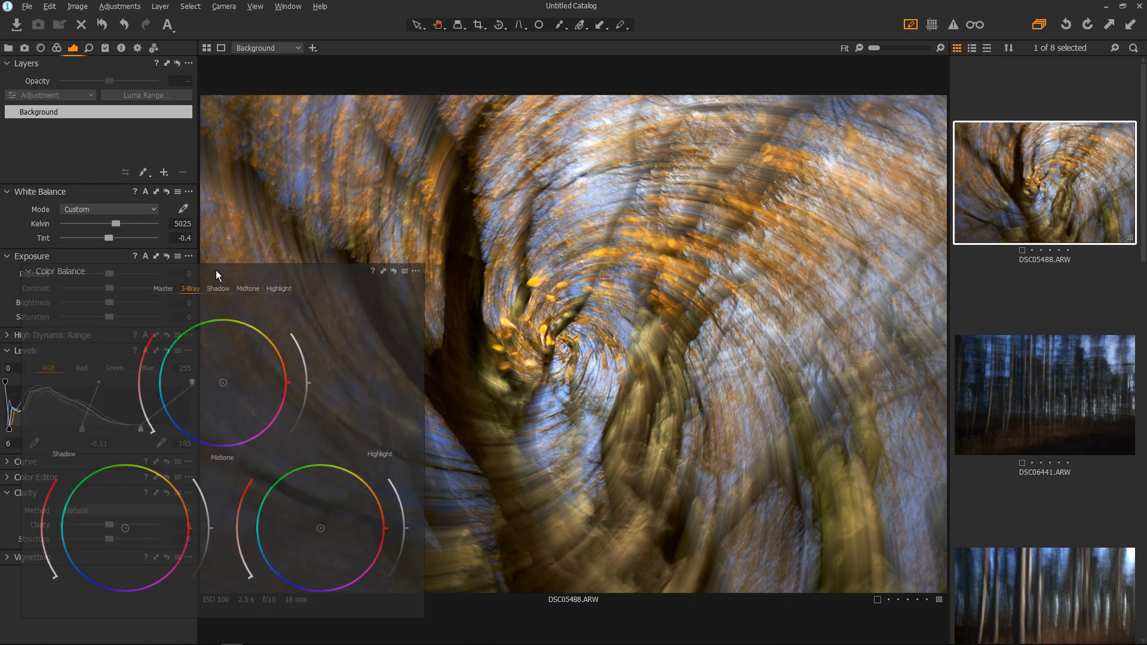
pyautogui.moveTo(217, 271); pyautogui.dragTo(148, 304)
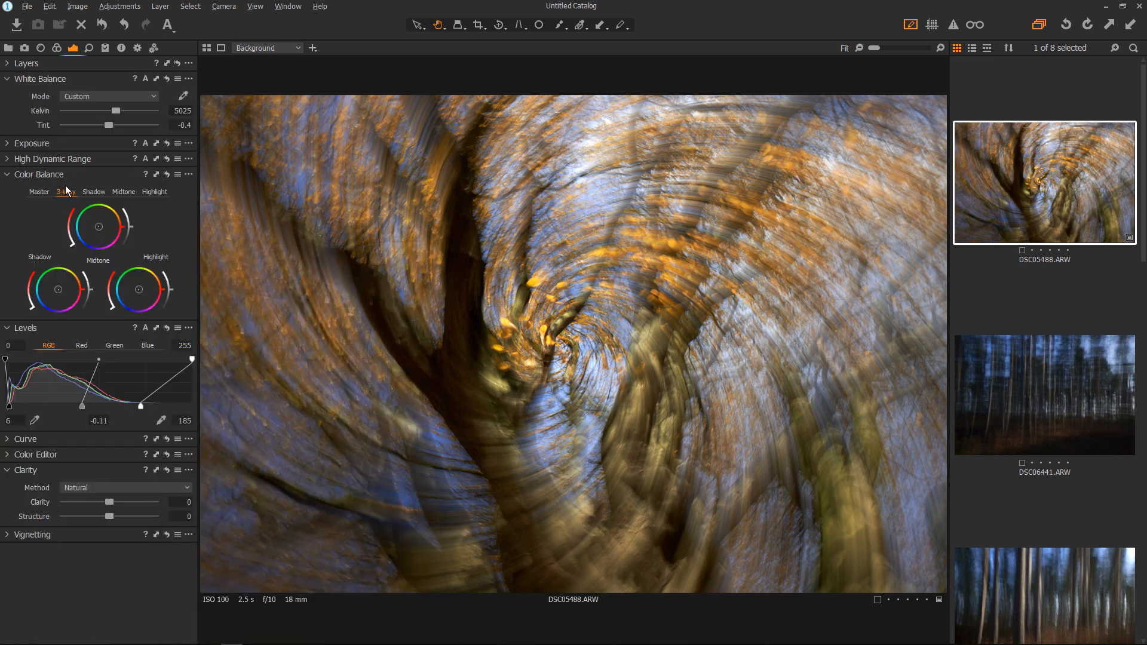
pyautogui.moveTo(88, 177); pyautogui.dragTo(95, 390)
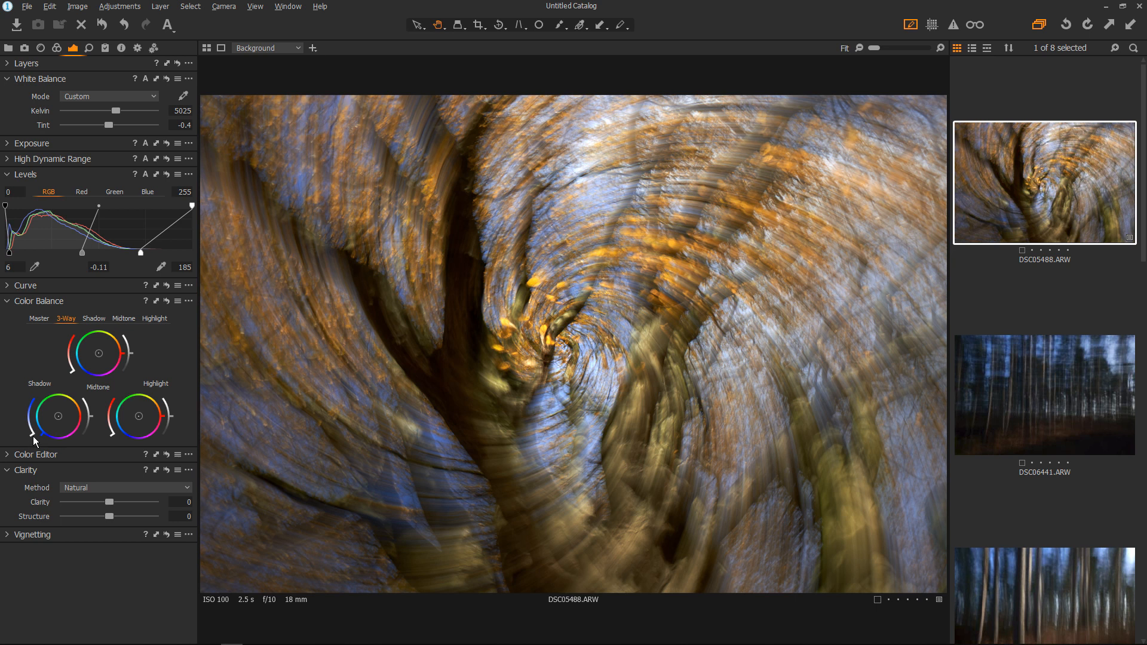
# Tint the shadows blue with the Shadow wheel in 3-Way Color Balance and darken them slightly.
pyautogui.scroll(5, 33, 436)
pyautogui.scroll(2, 33, 439)
pyautogui.scroll(1, 33, 436)
pyautogui.moveTo(55, 426)
pyautogui.mouseDown()
pyautogui.moveTo(64, 407)
pyautogui.moveTo(52, 442)
pyautogui.mouseUp()
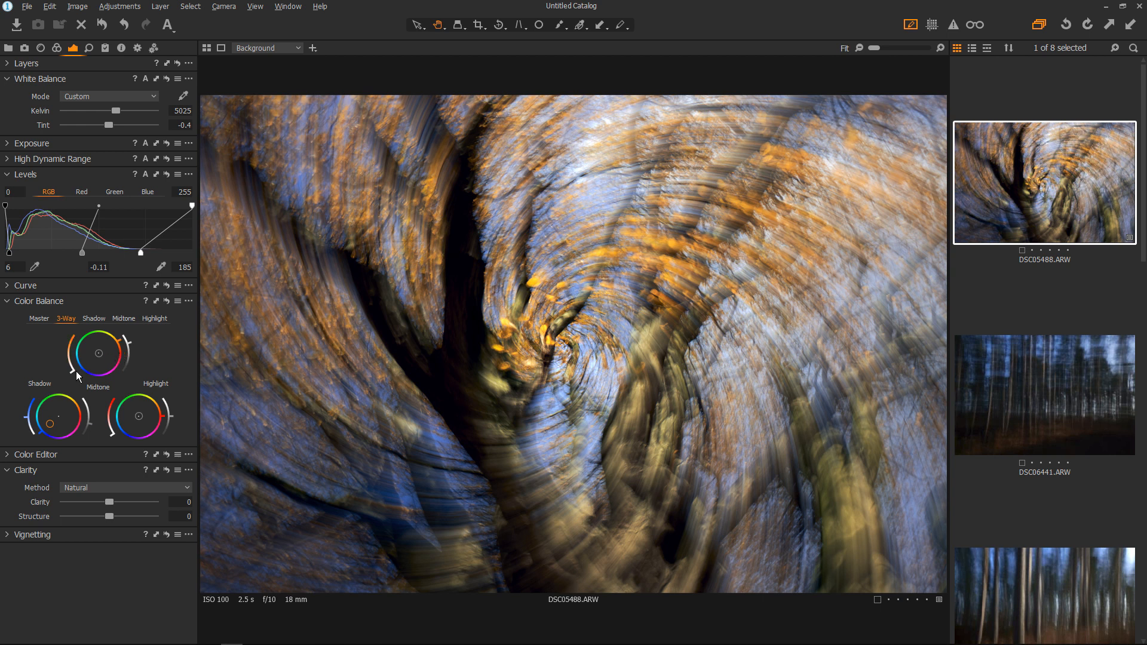
# Reset the Midtone wheel's tint to neutral and leave the midtones slightly brightened.
pyautogui.moveTo(74, 371)
pyautogui.mouseDown()
pyautogui.moveTo(70, 357)
pyautogui.moveTo(71, 370)
pyautogui.mouseUp()
pyautogui.doubleClick(102, 352)
pyautogui.moveTo(129, 343); pyautogui.dragTo(132, 351)
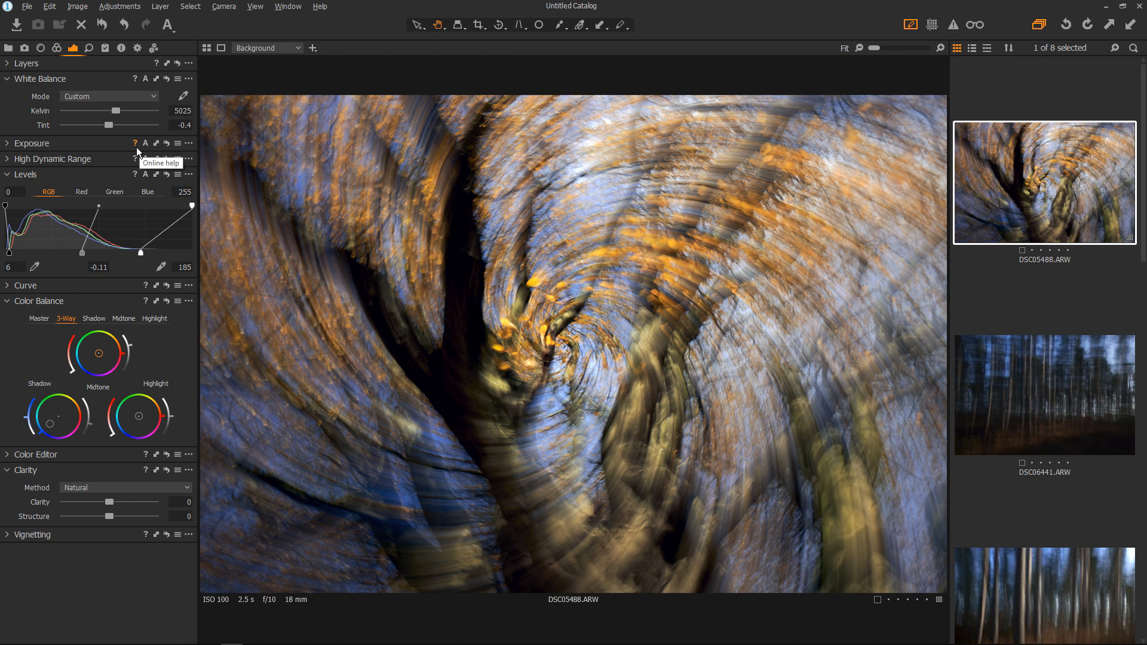
# Reset all adjustments on the photo, and undo the reset.
pyautogui.click(103, 24)
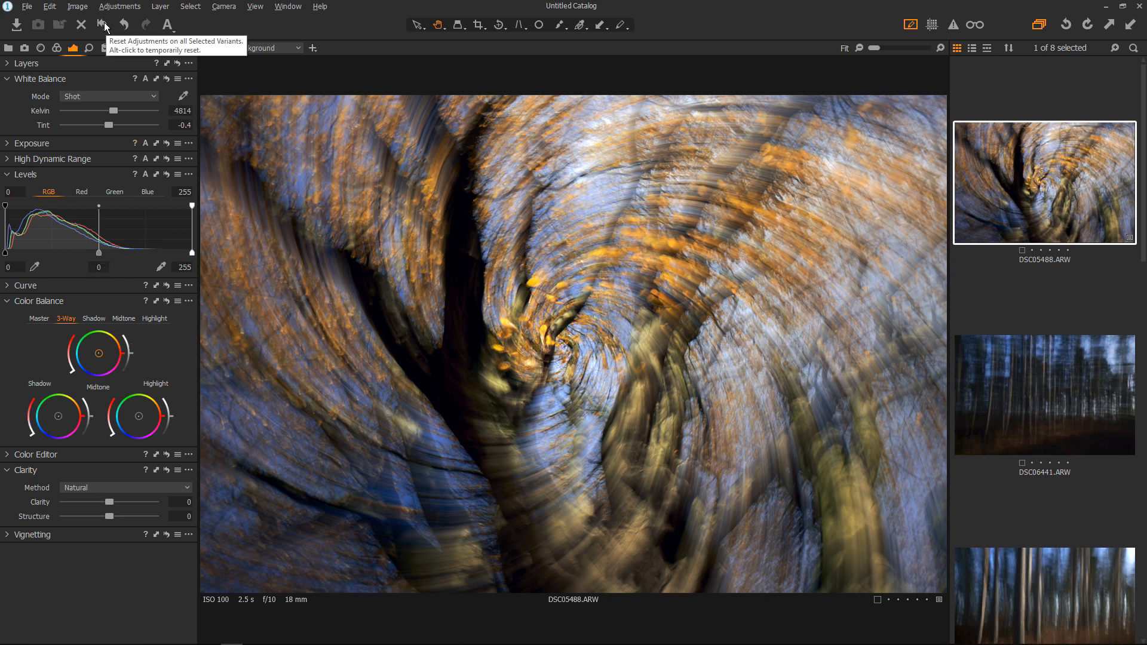
pyautogui.hotkey('ctrl', 'z')
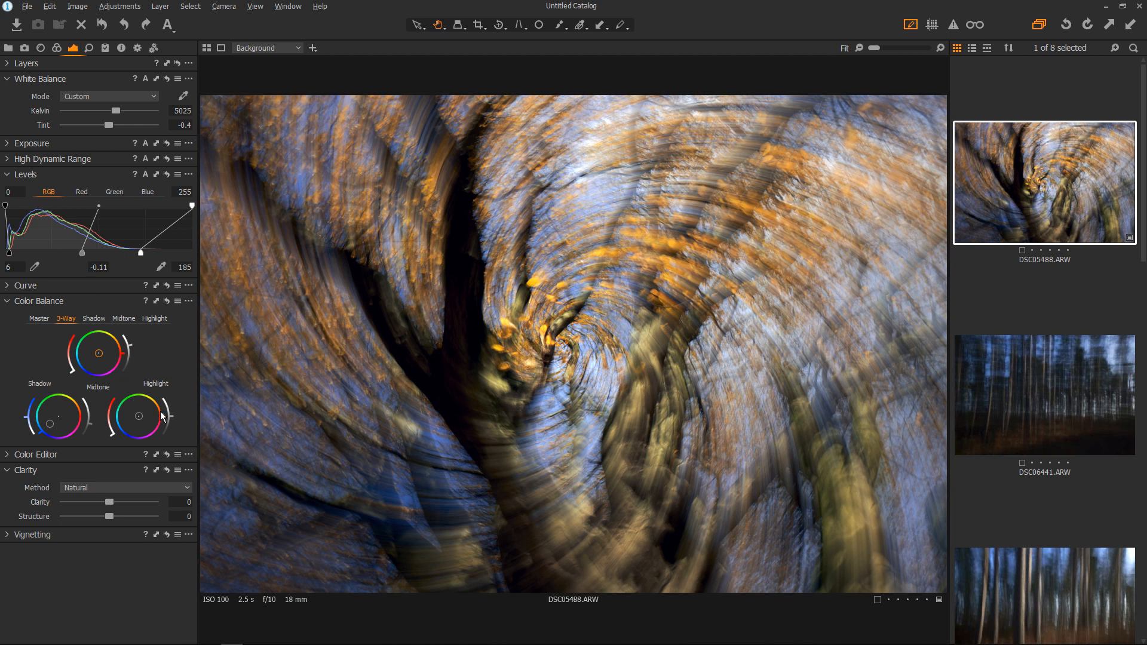
# Open the Color Editor in Advanced mode with its color picker active.
pyautogui.click(99, 453)
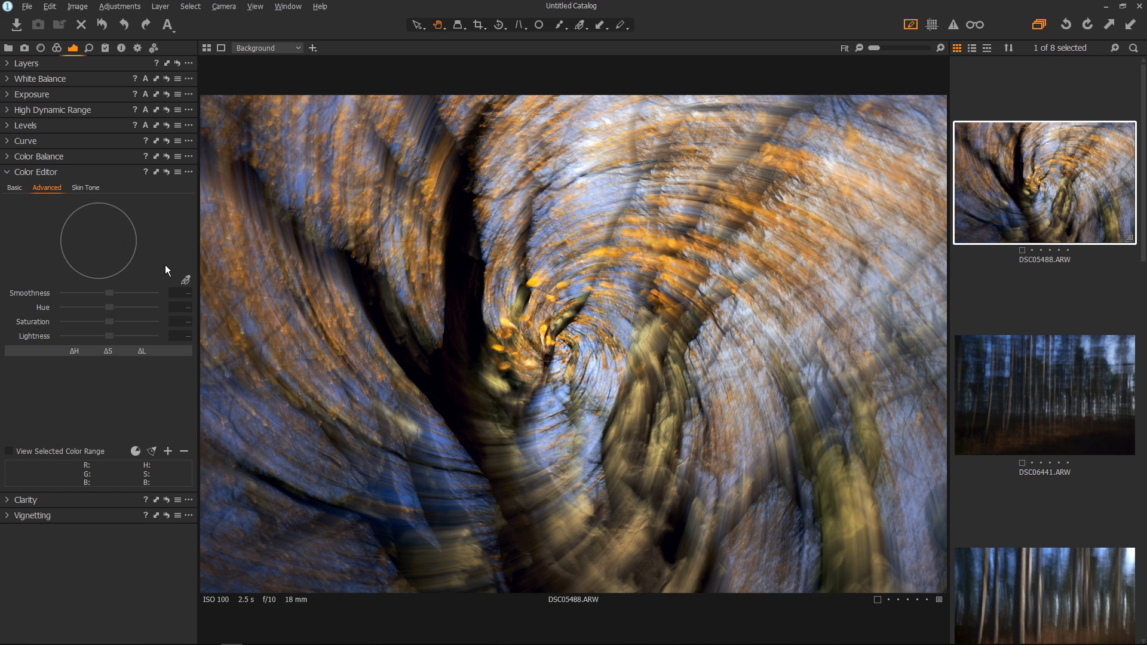
pyautogui.click(186, 279)
pyautogui.click(90, 187)
pyautogui.click(55, 188)
# Sample the orange leaves and try Smoothness 27.7, Lightness 18 and Saturation 24 for that color range.
pyautogui.click(682, 240)
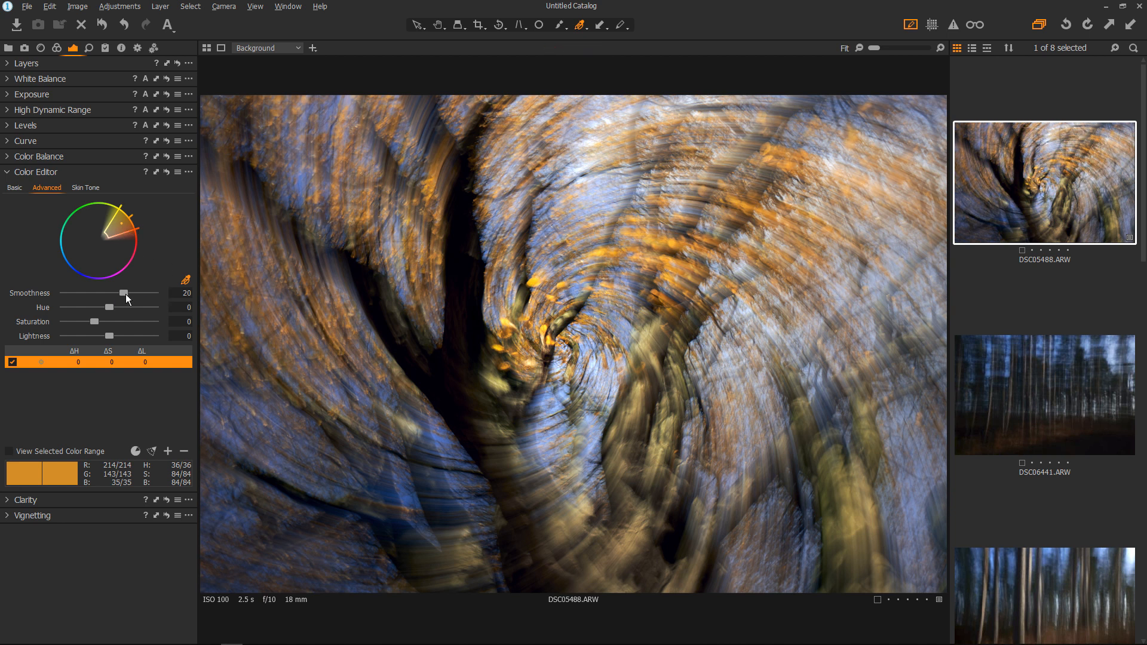
pyautogui.moveTo(125, 294); pyautogui.dragTo(171, 296)
pyautogui.scroll(14, 111, 335)
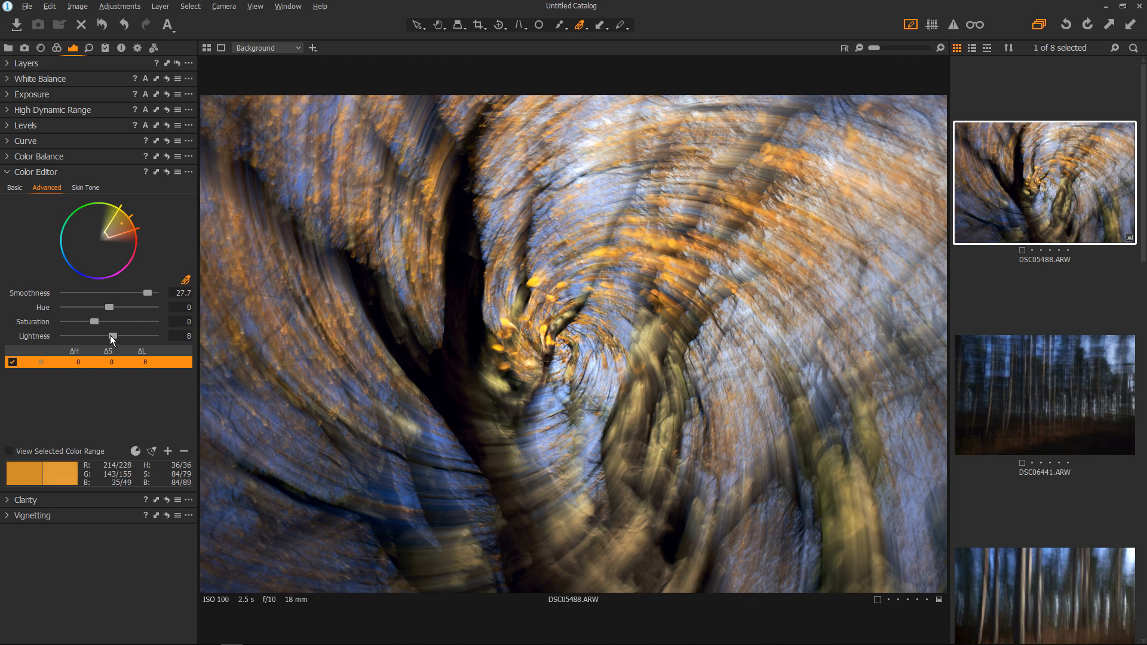
pyautogui.scroll(3, 110, 335)
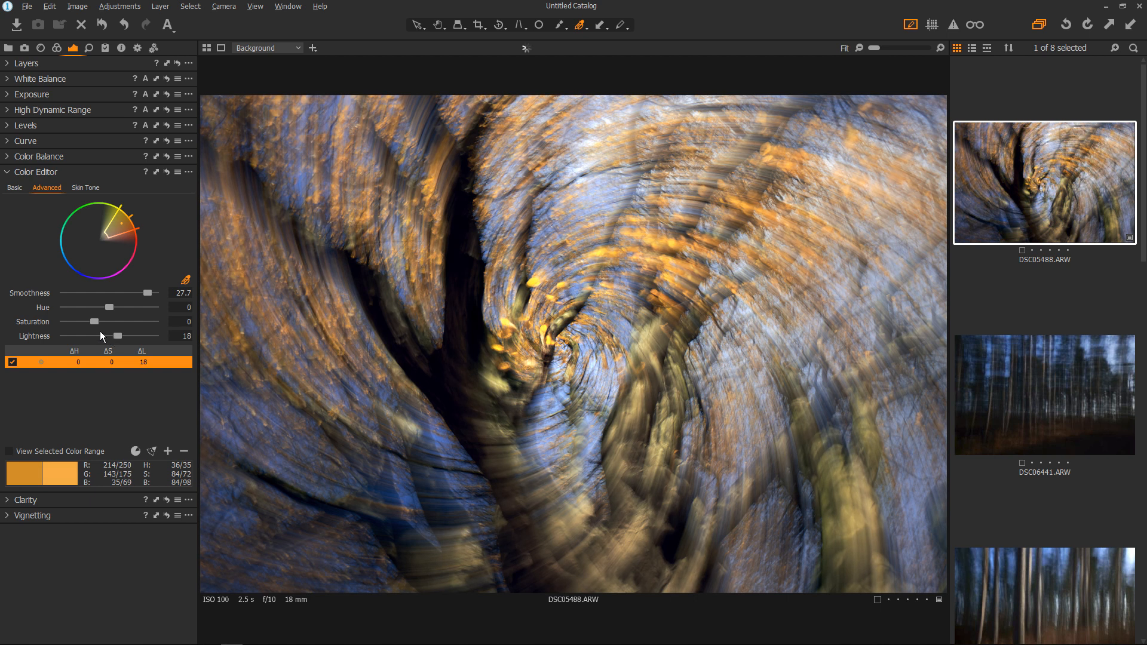
pyautogui.scroll(12, 98, 323)
pyautogui.scroll(1, 99, 327)
pyautogui.scroll(11, 98, 324)
pyautogui.scroll(-1, 98, 327)
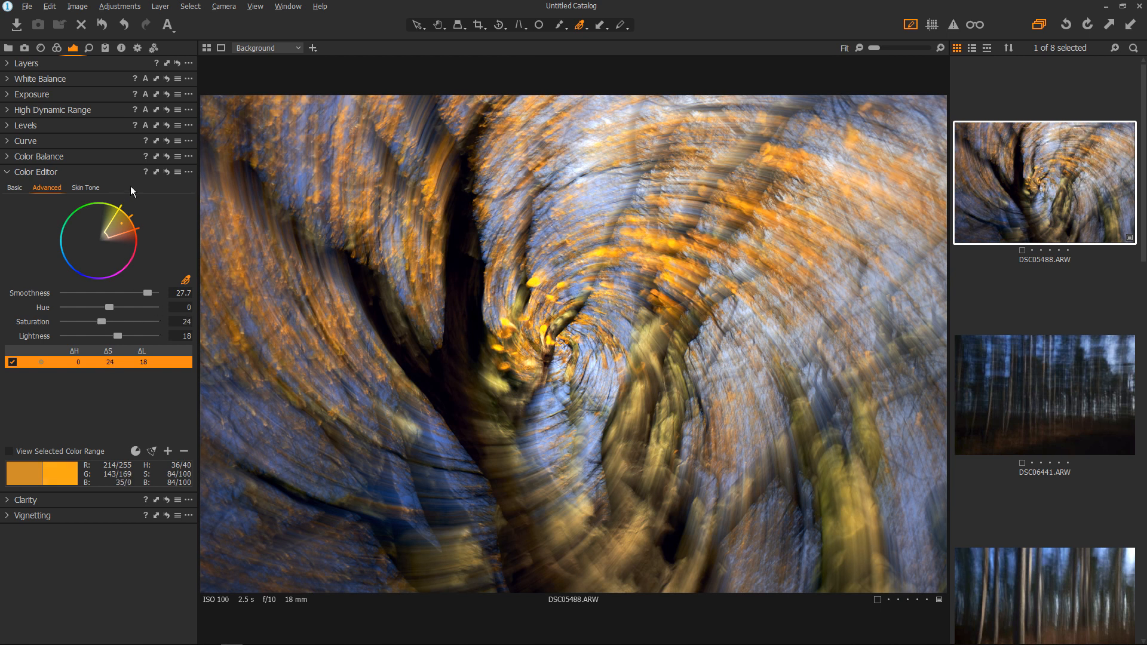
# Compare the photo with and without the Color Editor adjustments, keeping them applied.
pyautogui.click(167, 172)
pyautogui.keyDown('alt'); pyautogui.click(167, 172); pyautogui.keyUp('alt')
pyautogui.keyDown('alt'); pyautogui.click(167, 175); pyautogui.keyUp('alt')
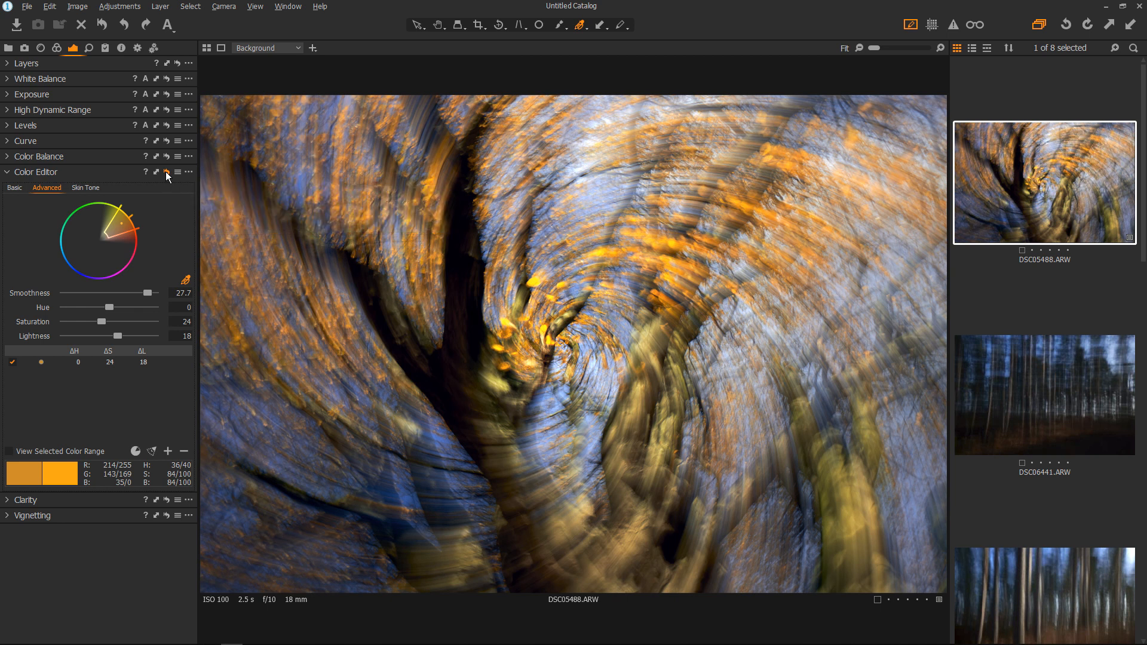
pyautogui.hotkey('ctrl', 'z')
# Try narrowing the yellow side of the orange color range, compare before and after, and reset the Color Editor.
pyautogui.moveTo(120, 206); pyautogui.dragTo(132, 206)
pyautogui.keyDown('alt'); pyautogui.click(167, 173); pyautogui.keyUp('alt')
pyautogui.keyDown('alt'); pyautogui.click(167, 173); pyautogui.keyUp('alt')
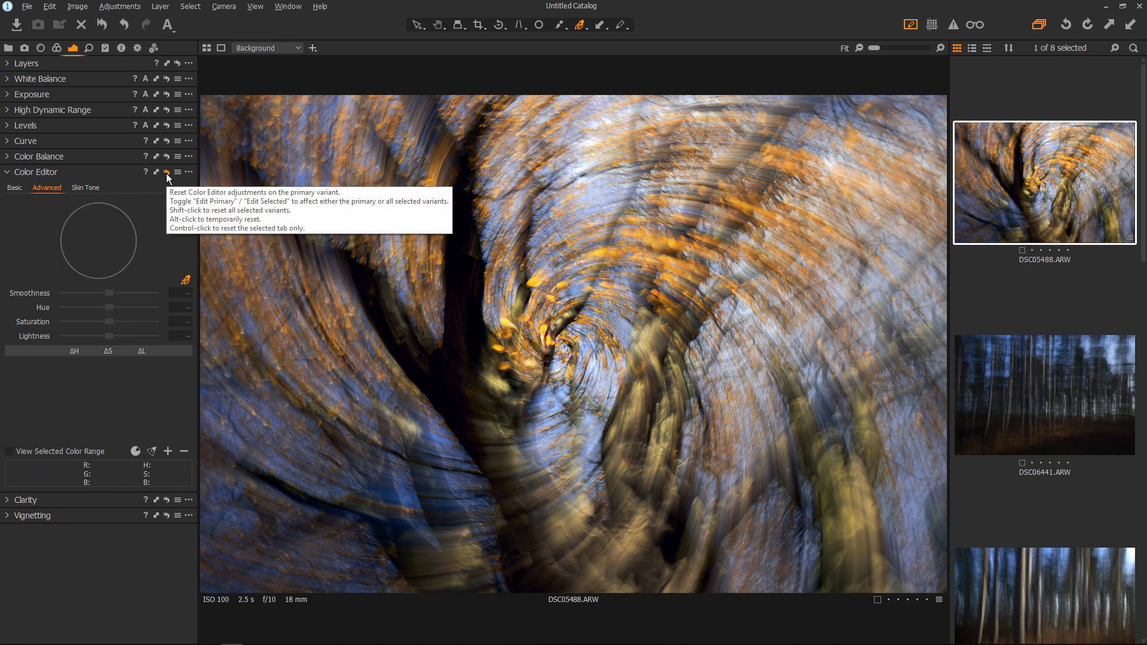
pyautogui.keyDown('alt'); pyautogui.click(167, 174); pyautogui.keyUp('alt')
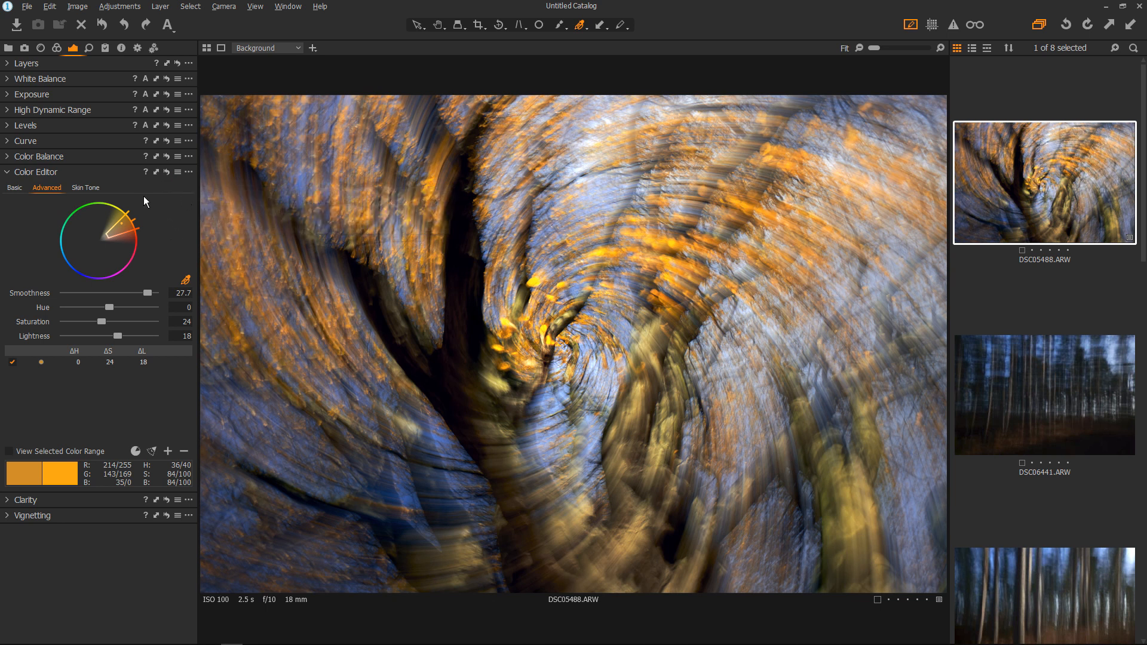
pyautogui.click(167, 173)
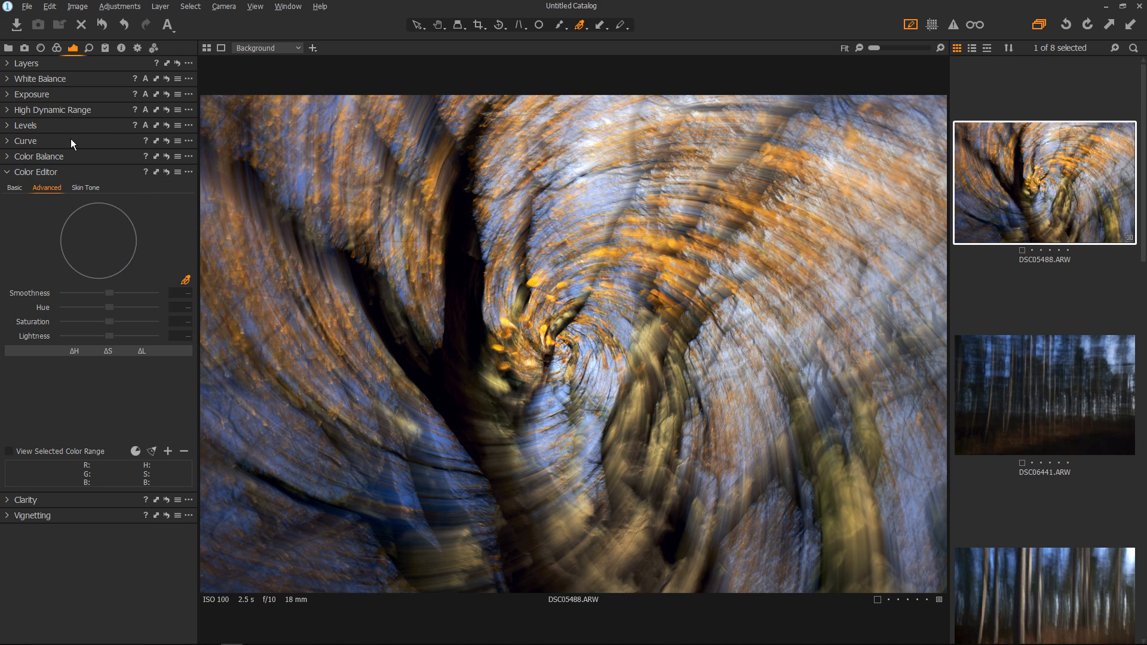
# Add a new filled layer above the Background layer.
pyautogui.click(48, 63)
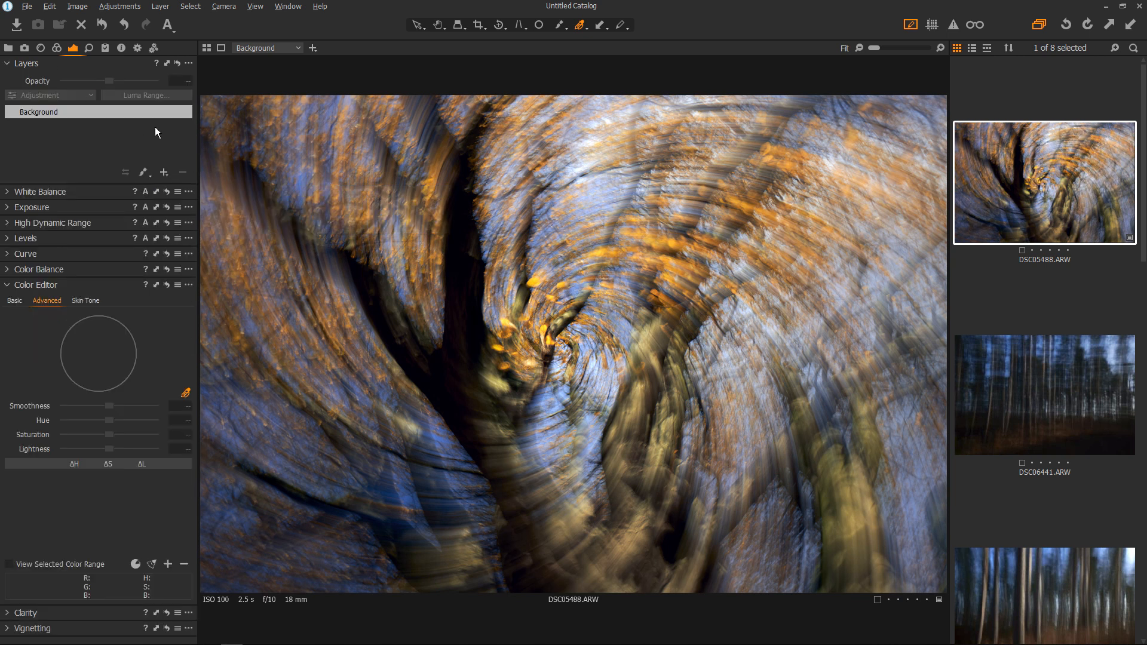
pyautogui.click(164, 172)
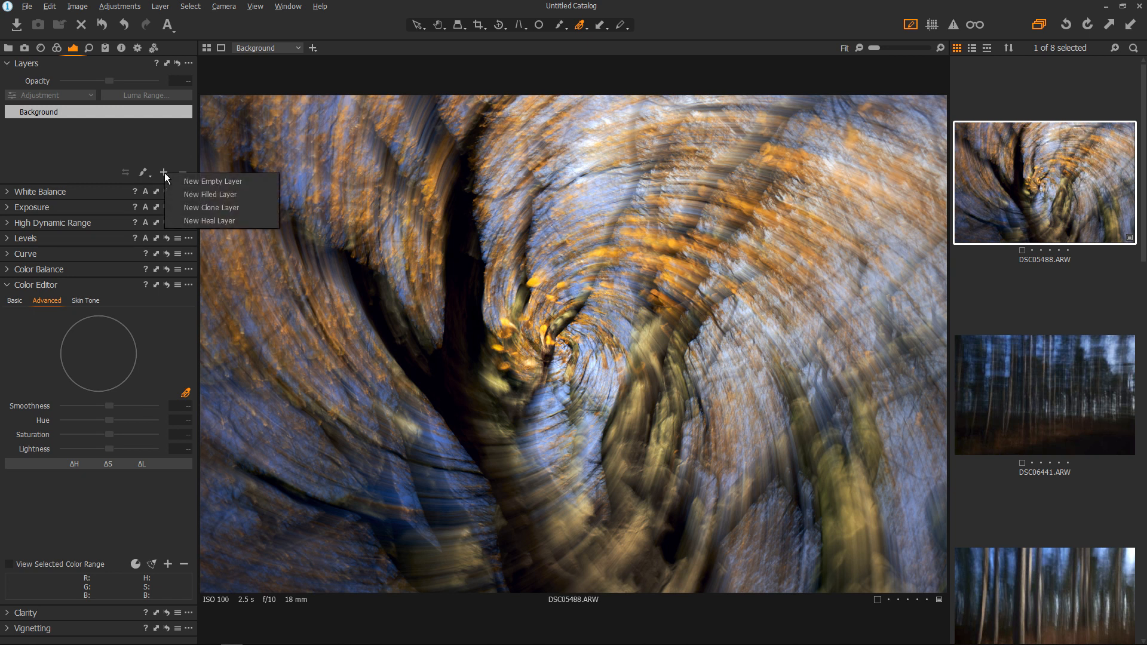
pyautogui.click(213, 194)
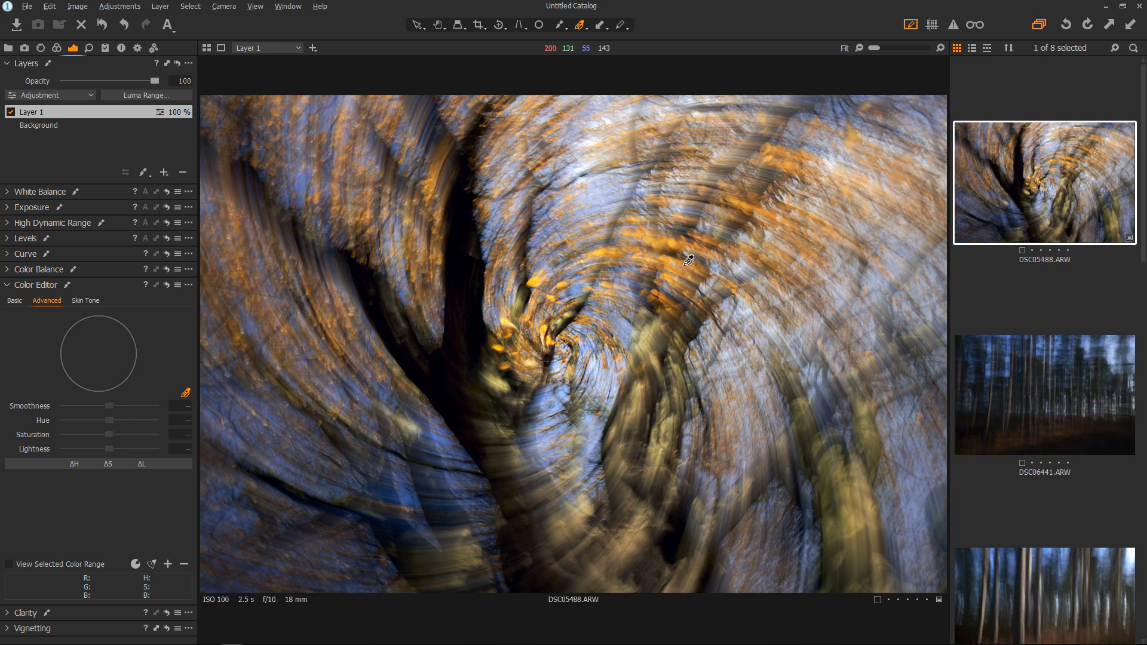
# Sample the orange leaves on the new layer, set Saturation to 33.6 and Lightness to 10, and narrow the range's yellow side.
pyautogui.click(681, 239)
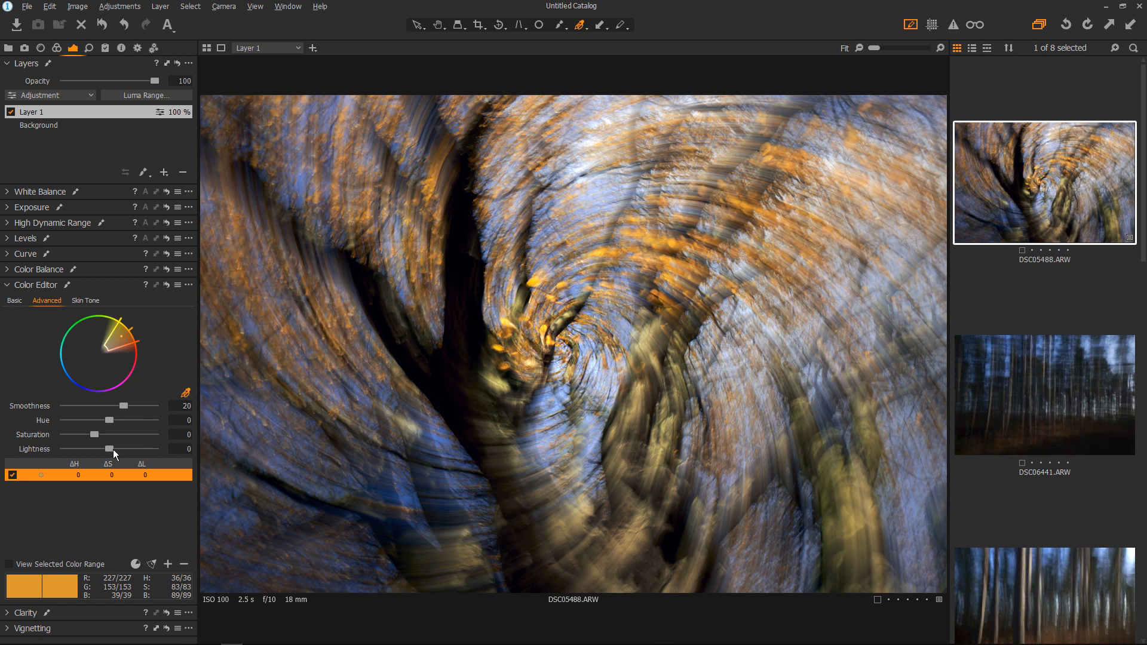
pyautogui.moveTo(100, 439)
pyautogui.mouseDown()
pyautogui.moveTo(128, 450)
pyautogui.moveTo(113, 448)
pyautogui.mouseUp()
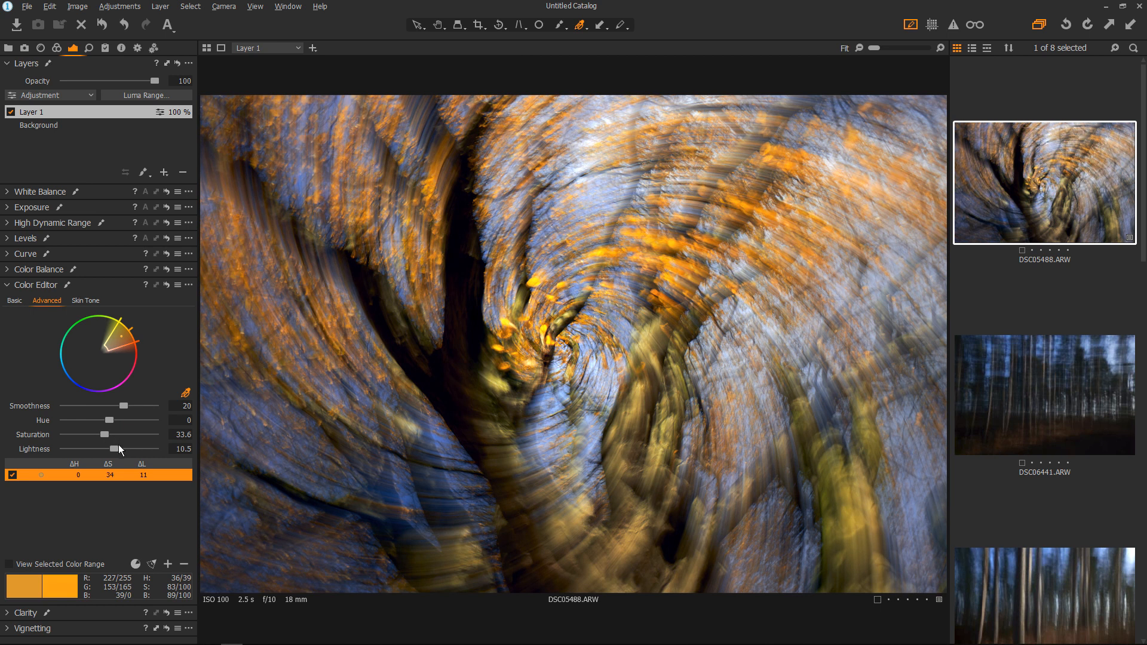
pyautogui.scroll(-1, 118, 446)
pyautogui.moveTo(123, 319); pyautogui.dragTo(128, 324)
# Erase the layer's effect from the tree trunks with a soft eraser of size 979, hardness 3 and flow 59, and lower the flow.
pyautogui.press('b')
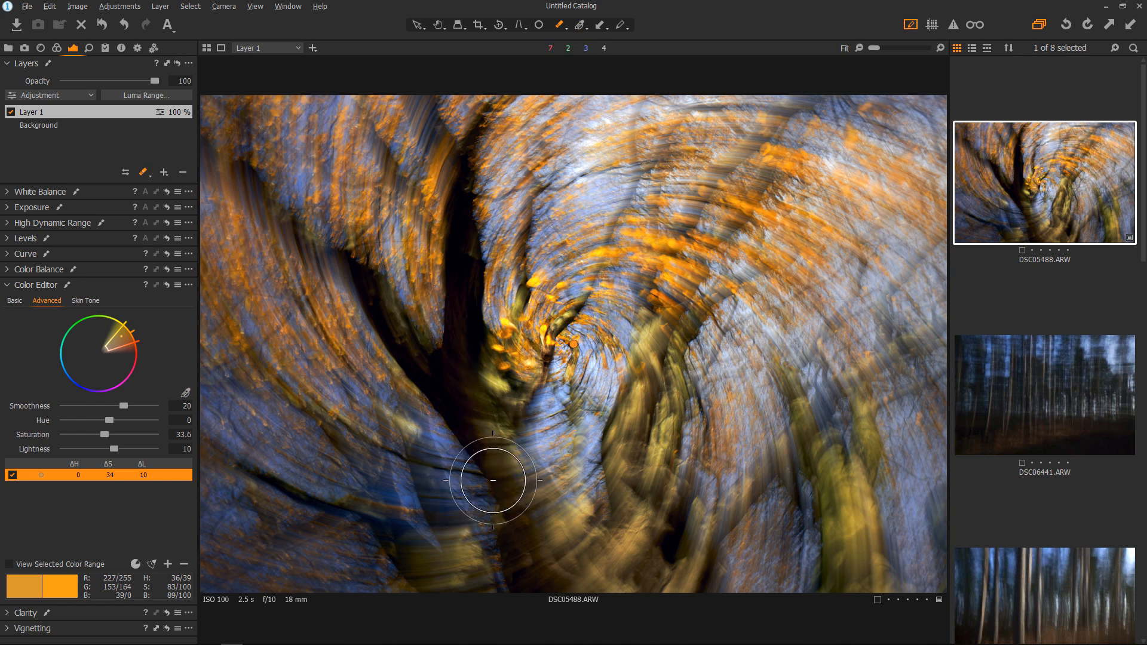
pyautogui.rightClick(493, 480)
pyautogui.moveTo(493, 481); pyautogui.dragTo(448, 495)
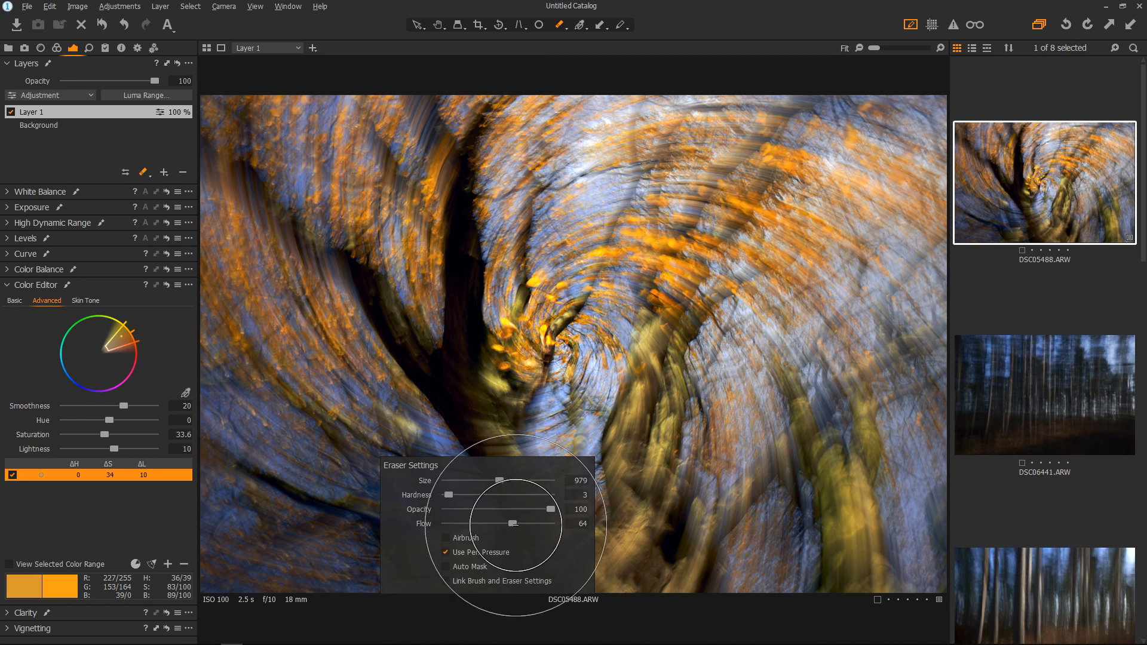
pyautogui.moveTo(513, 523); pyautogui.dragTo(508, 524)
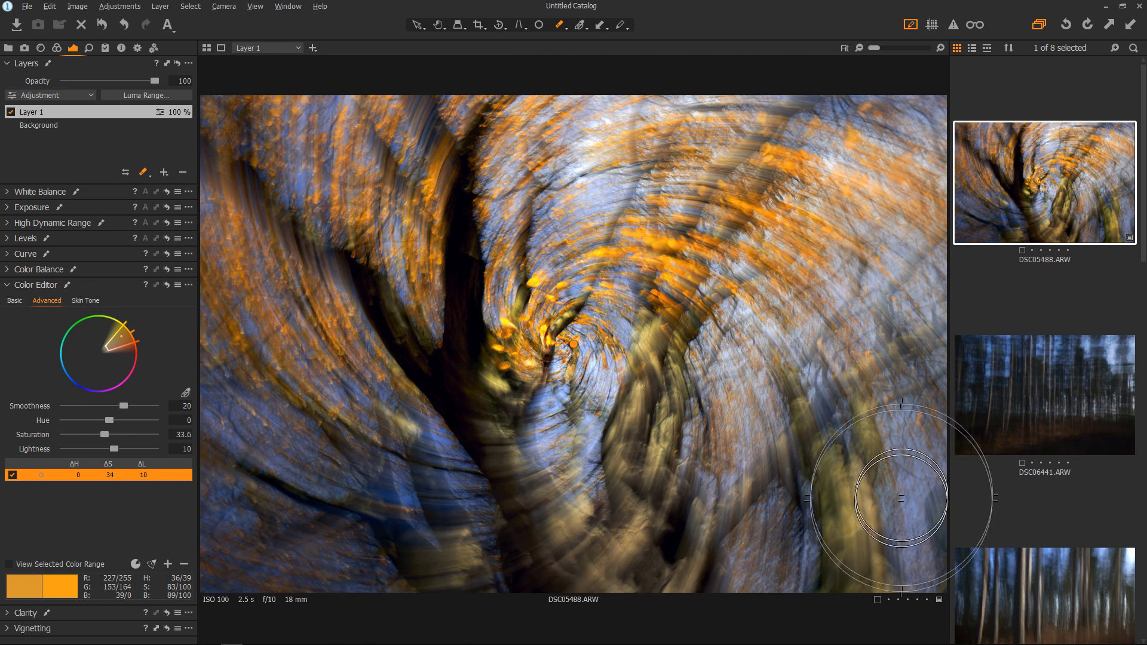
pyautogui.rightClick(496, 529)
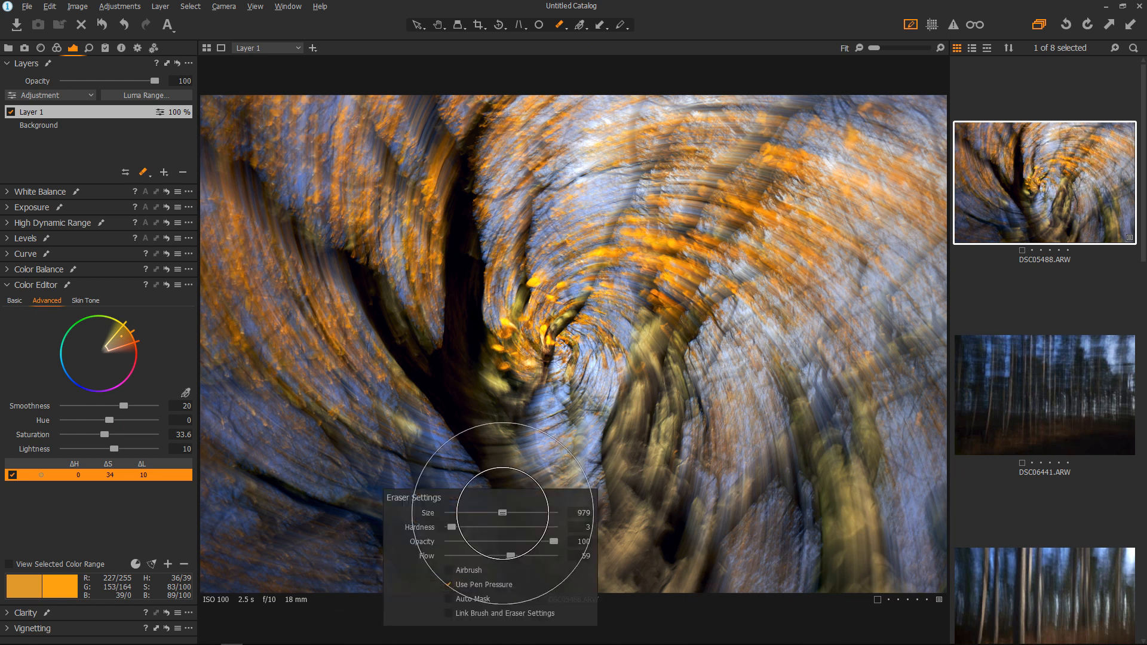
pyautogui.moveTo(510, 556); pyautogui.dragTo(453, 556)
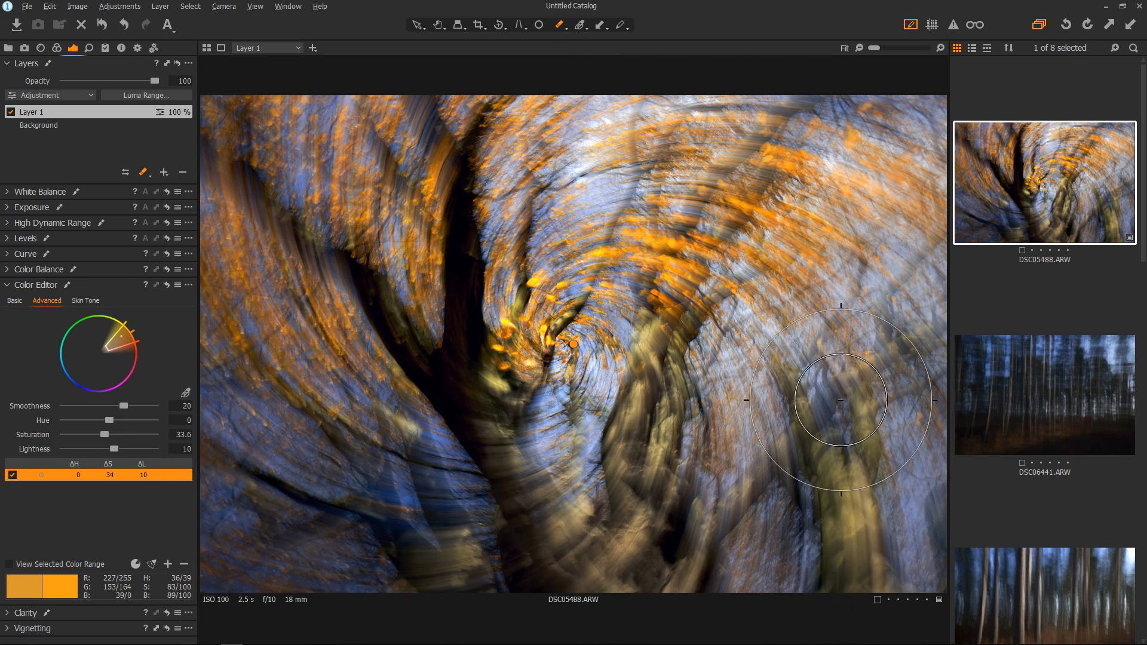
# Rename the new layer Leaves and keep it selected.
pyautogui.doubleClick(60, 113)
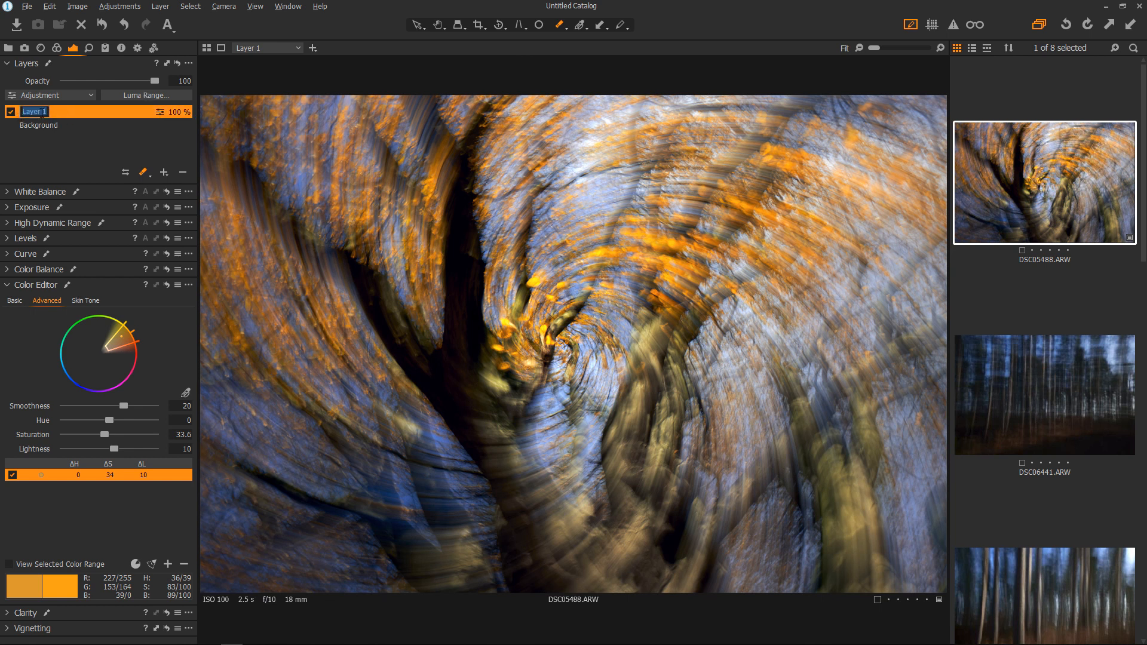
pyautogui.write('Leaves')
pyautogui.press('Return')
pyautogui.click(90, 125)
pyautogui.click(45, 114)
# Toggle the Leaves layer off and on to compare its effect, leaving it enabled.
pyautogui.click(12, 113)
pyautogui.click(12, 113)
pyautogui.click(12, 113)
pyautogui.click(12, 113)
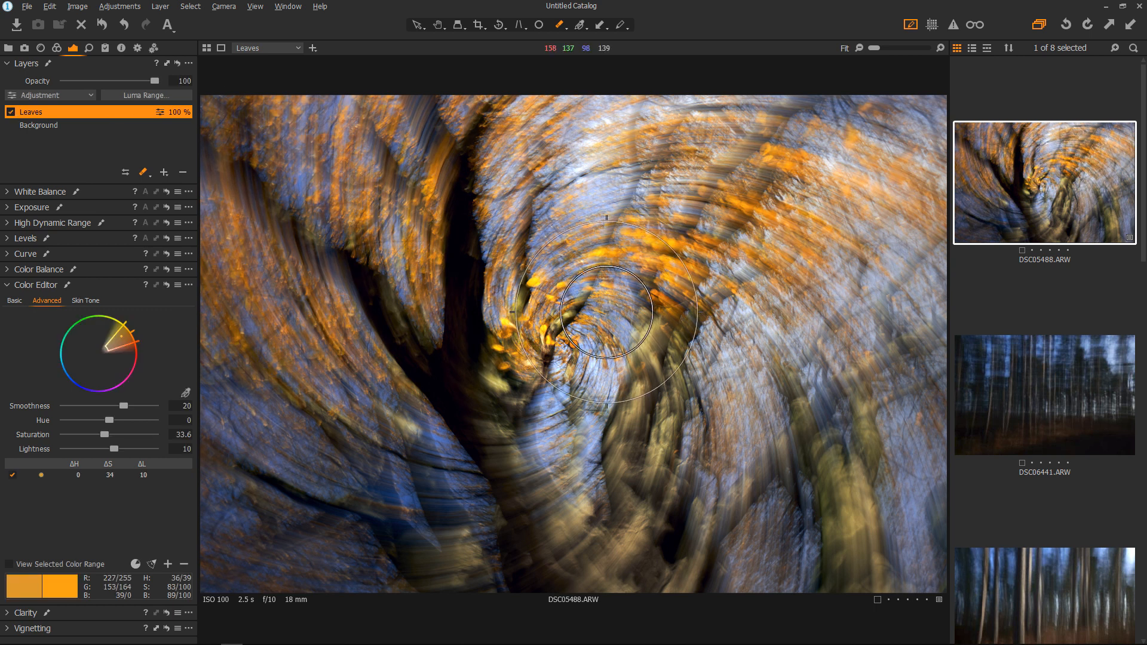
# Reduce the Leaves layer's opacity to 43.
pyautogui.click(153, 81)
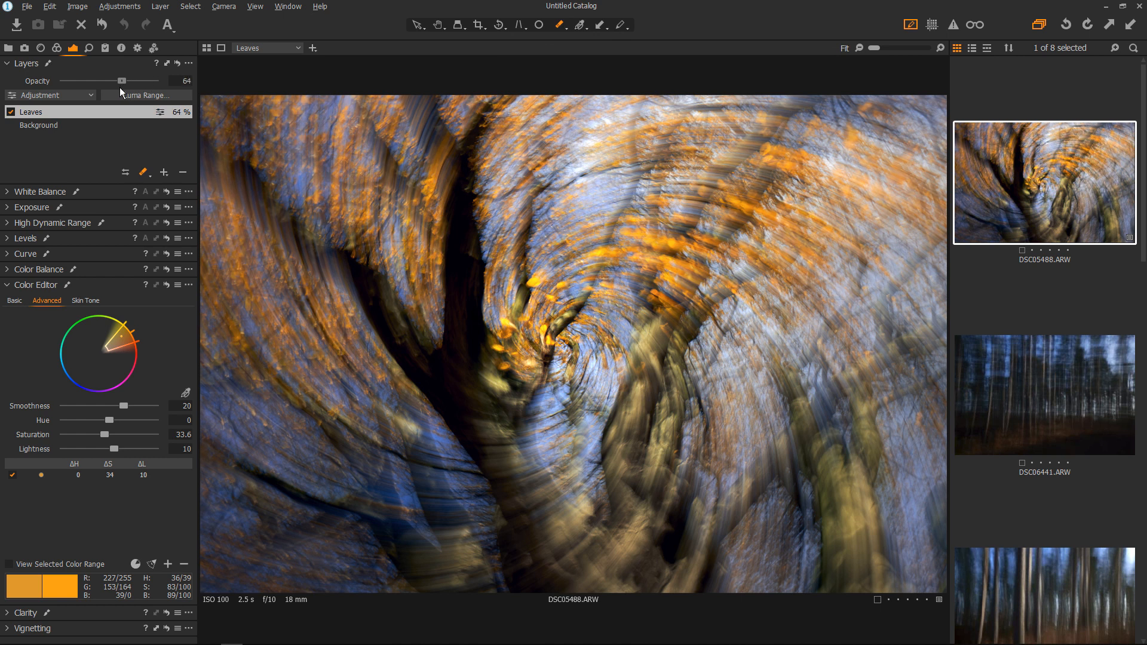
pyautogui.moveTo(109, 88); pyautogui.dragTo(103, 91)
pyautogui.moveTo(101, 90); pyautogui.dragTo(103, 91)
pyautogui.click(164, 172)
pyautogui.click(202, 192)
pyautogui.click(186, 392)
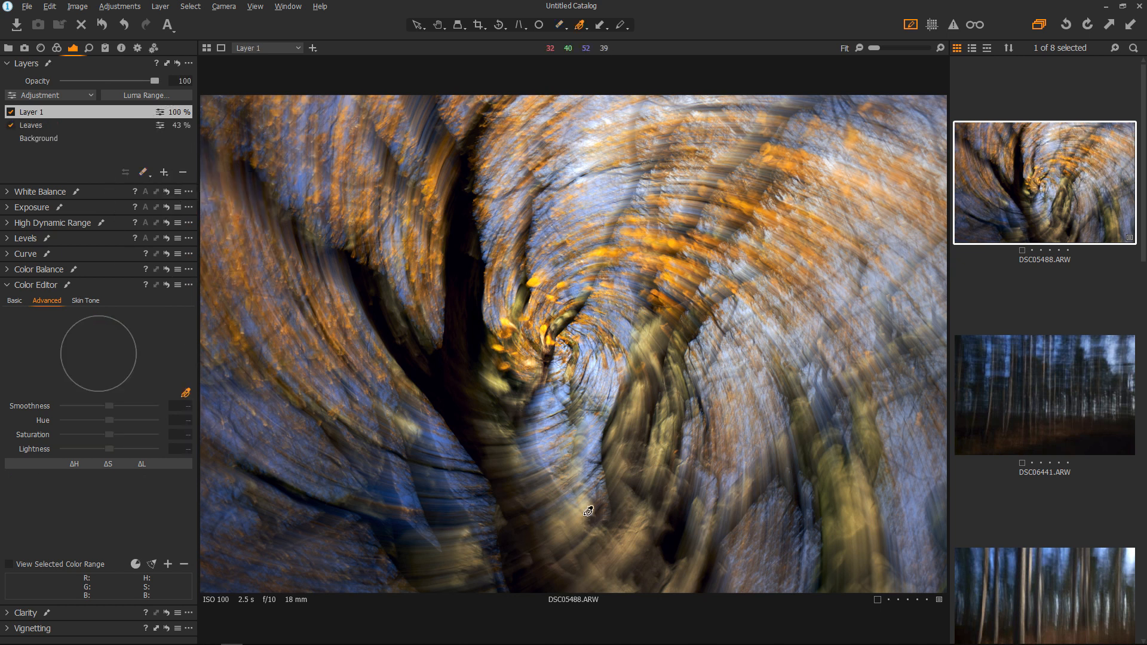
pyautogui.rightClick(158, 112)
pyautogui.click(119, 154)
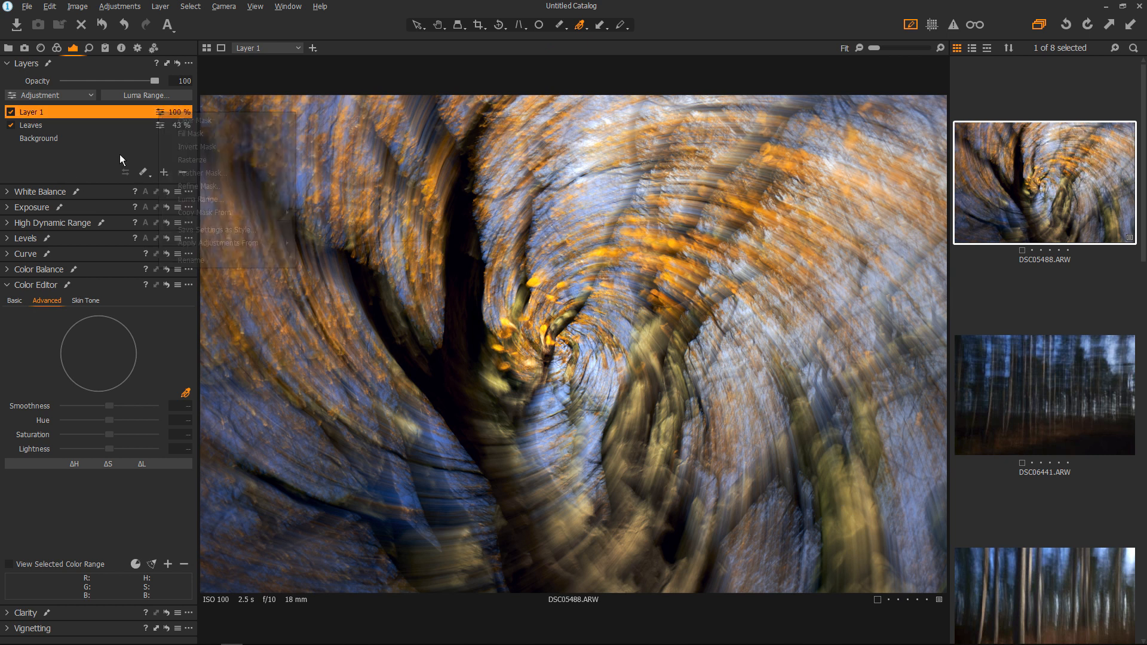
pyautogui.click(181, 172)
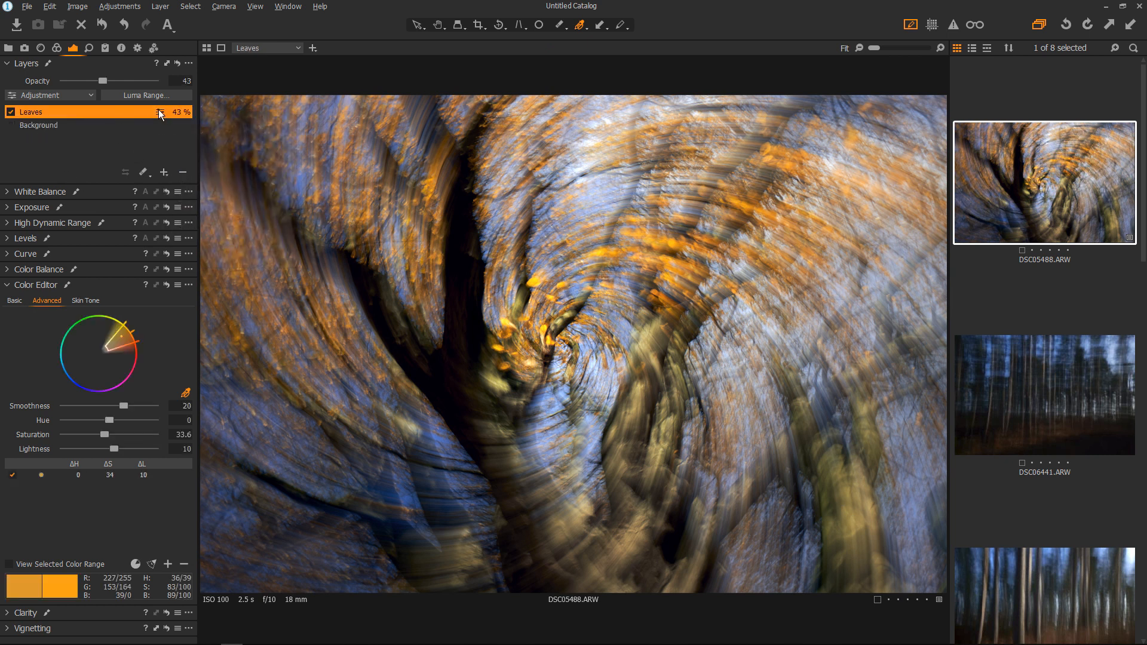
# Add an empty layer above Leaves, sample the olive trunk color, and set its Saturation to 84.9 and Lightness to 57.9.
pyautogui.click(165, 173)
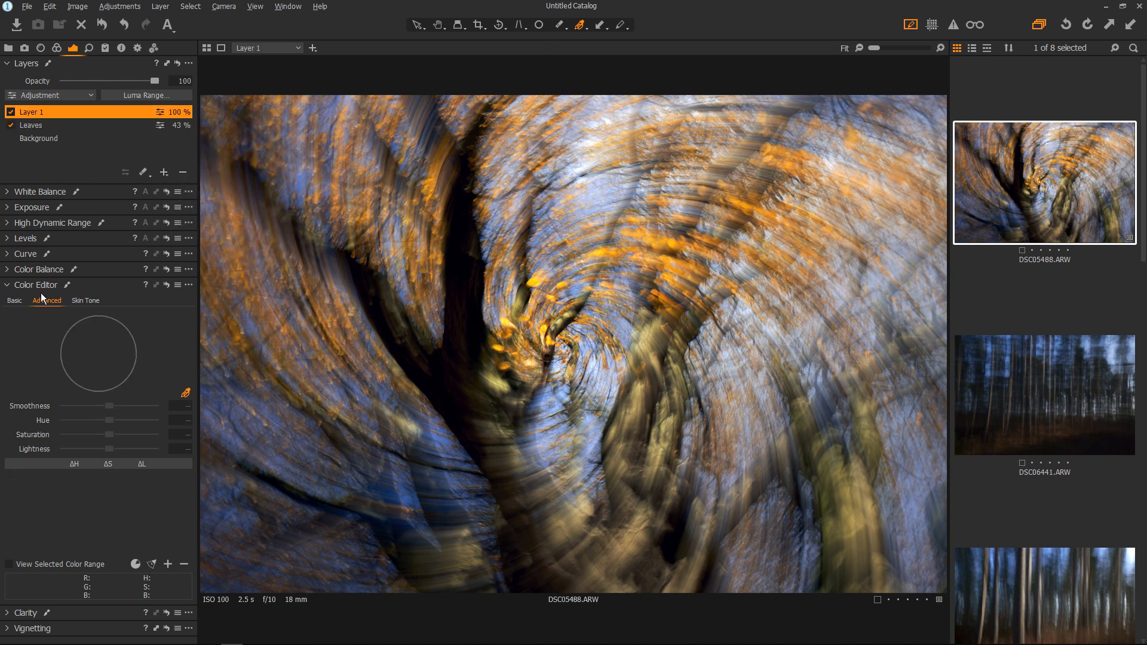
pyautogui.click(848, 487)
pyautogui.moveTo(96, 435); pyautogui.dragTo(120, 435)
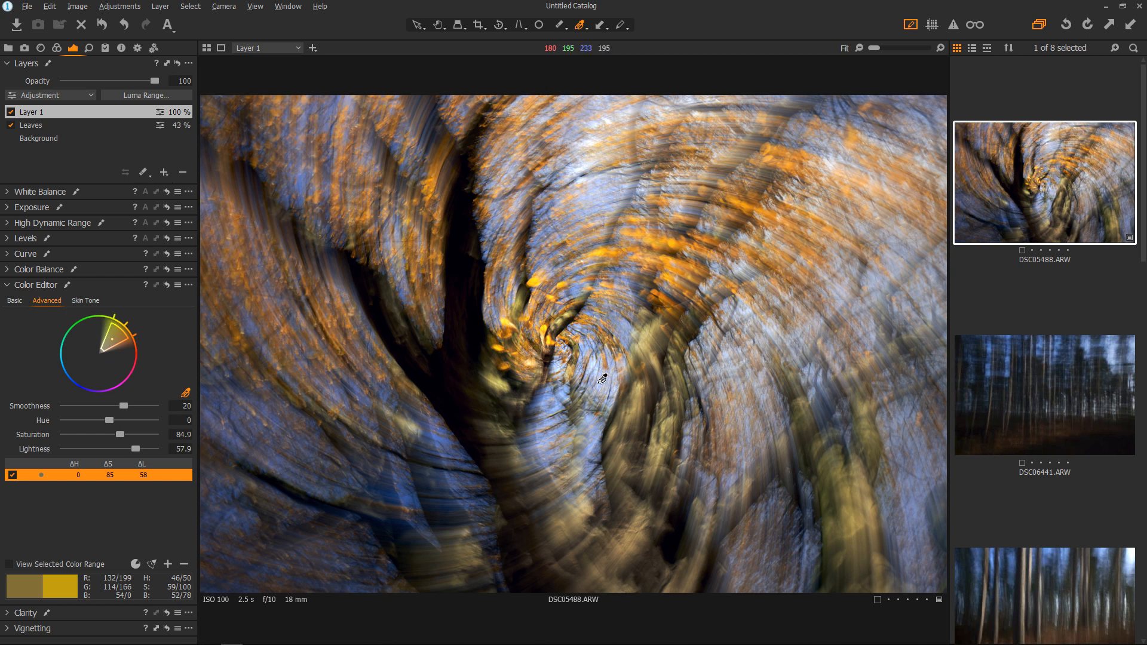
# Paint Layer 1's mask over the tree trunks with an enlarged brush.
pyautogui.click(144, 173)
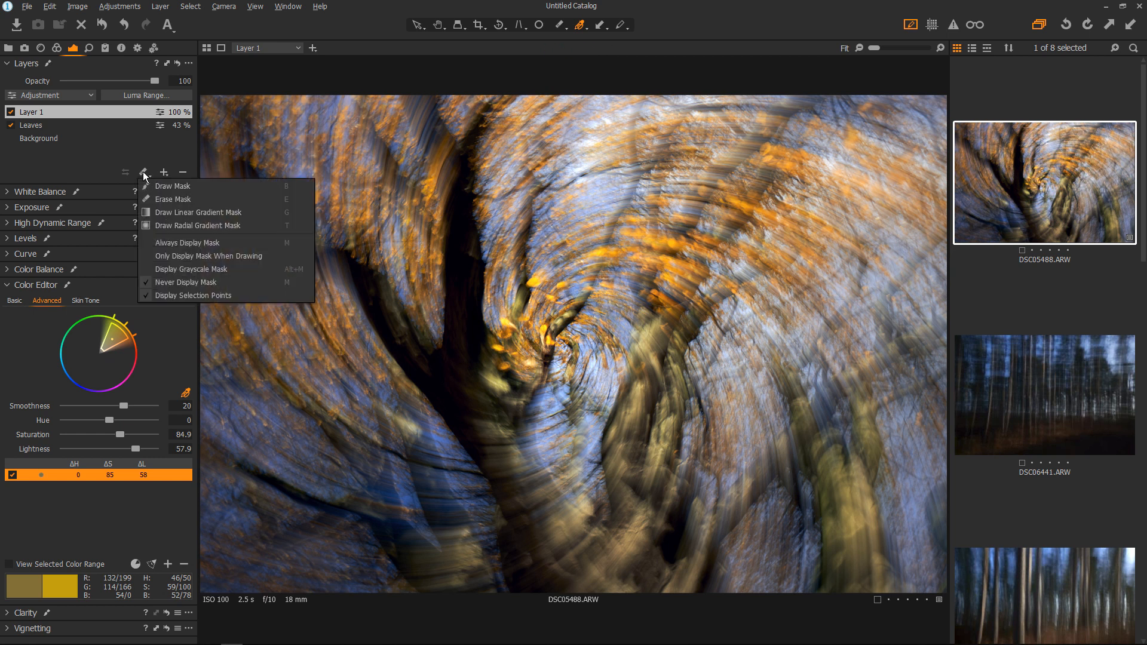
pyautogui.click(159, 185)
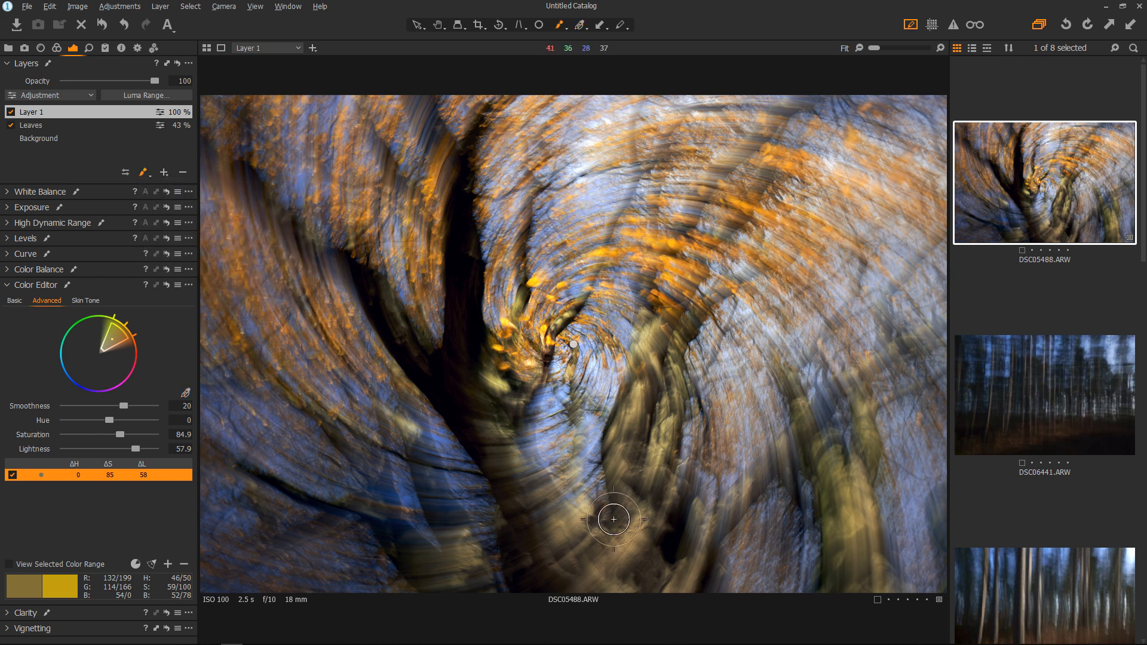
pyautogui.press(']')
pyautogui.press(']')
pyautogui.press(']')
pyautogui.press(']')
pyautogui.moveTo(599, 557)
pyautogui.mouseDown()
pyautogui.moveTo(630, 531)
pyautogui.moveTo(671, 397)
pyautogui.mouseUp()
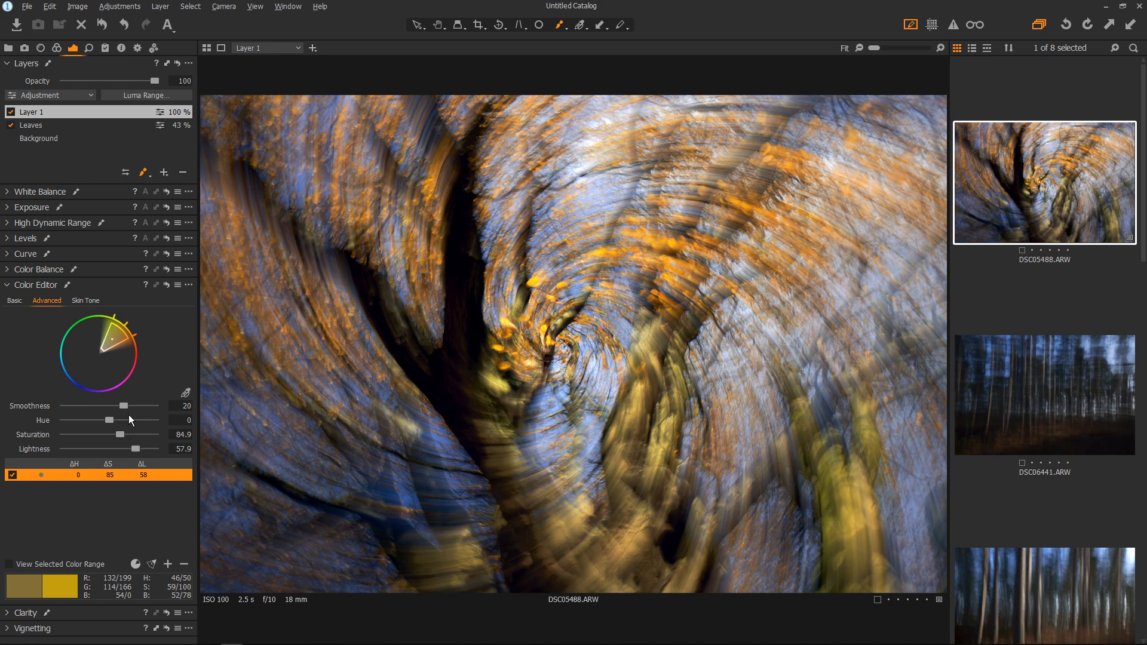
# Adjust the trunk color range to Hue -7, Saturation 100.7 and Lightness 71.1.
pyautogui.moveTo(137, 450)
pyautogui.mouseDown()
pyautogui.moveTo(153, 450)
pyautogui.moveTo(140, 455)
pyautogui.moveTo(133, 438)
pyautogui.mouseUp()
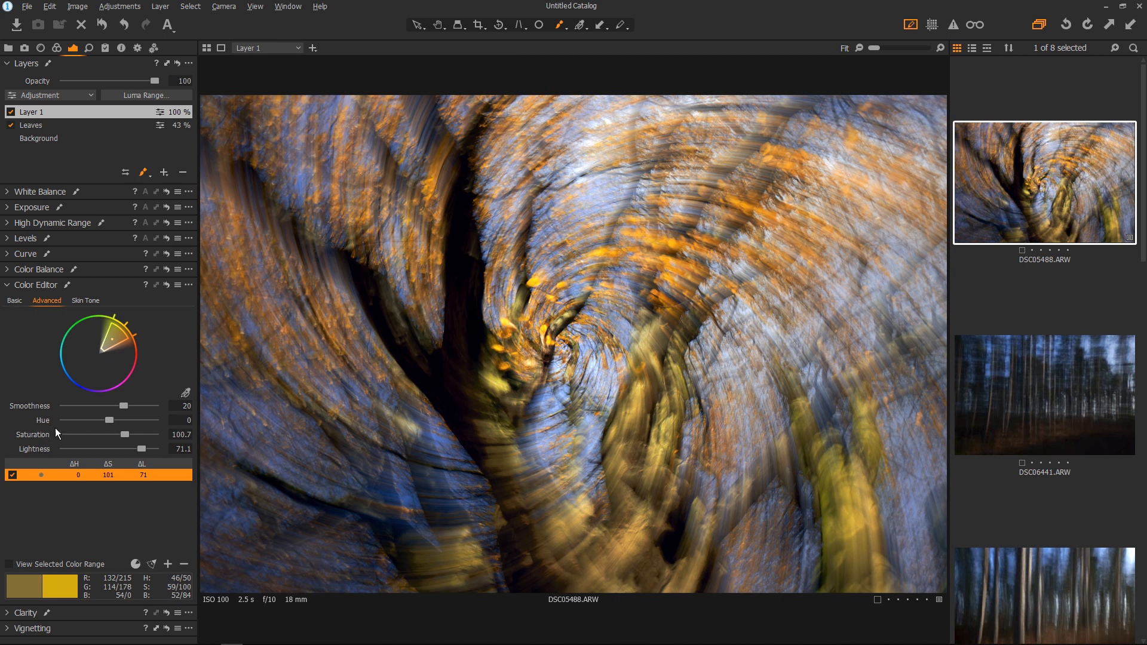
pyautogui.moveTo(105, 418); pyautogui.dragTo(103, 418)
pyautogui.scroll(-5, 102, 419)
pyautogui.scroll(10, 102, 420)
pyautogui.scroll(5, 101, 419)
pyautogui.scroll(-11, 101, 418)
# Add a filled layer above Layer 1 and sample the light blue sky near the center of the swirl.
pyautogui.click(165, 174)
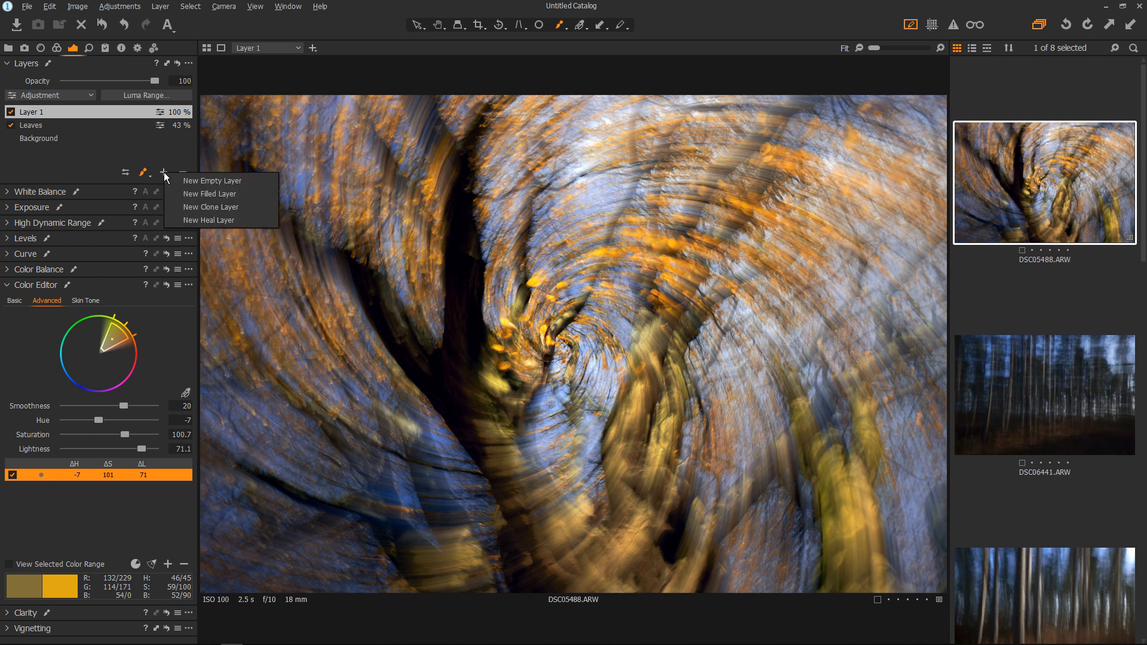
pyautogui.click(192, 191)
pyautogui.click(186, 393)
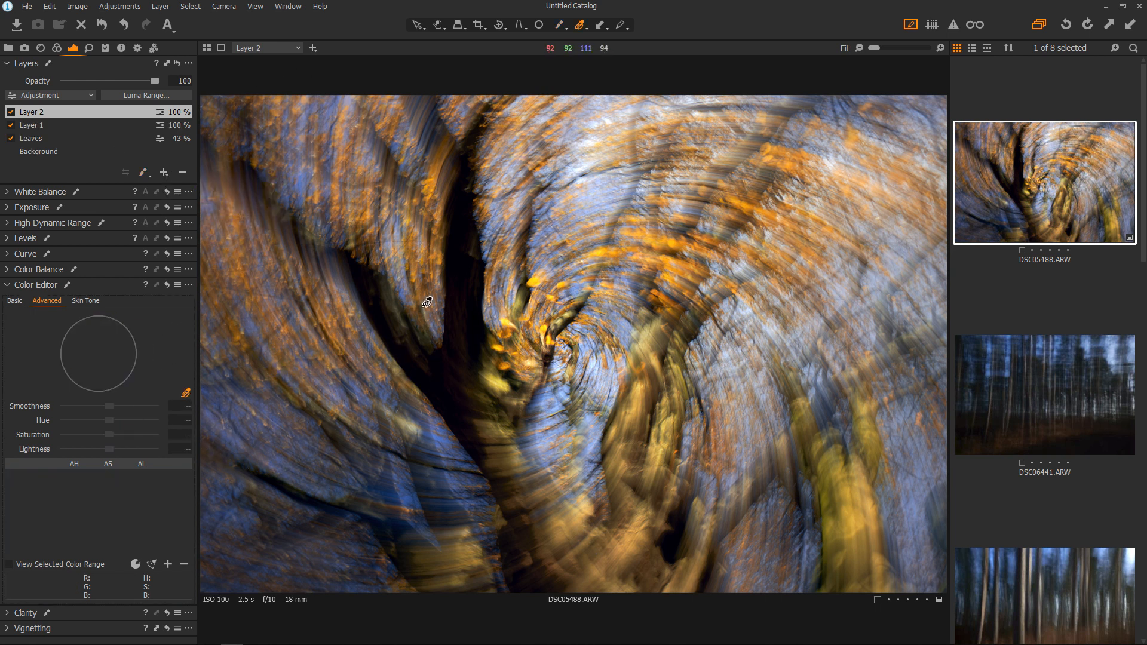
pyautogui.click(558, 405)
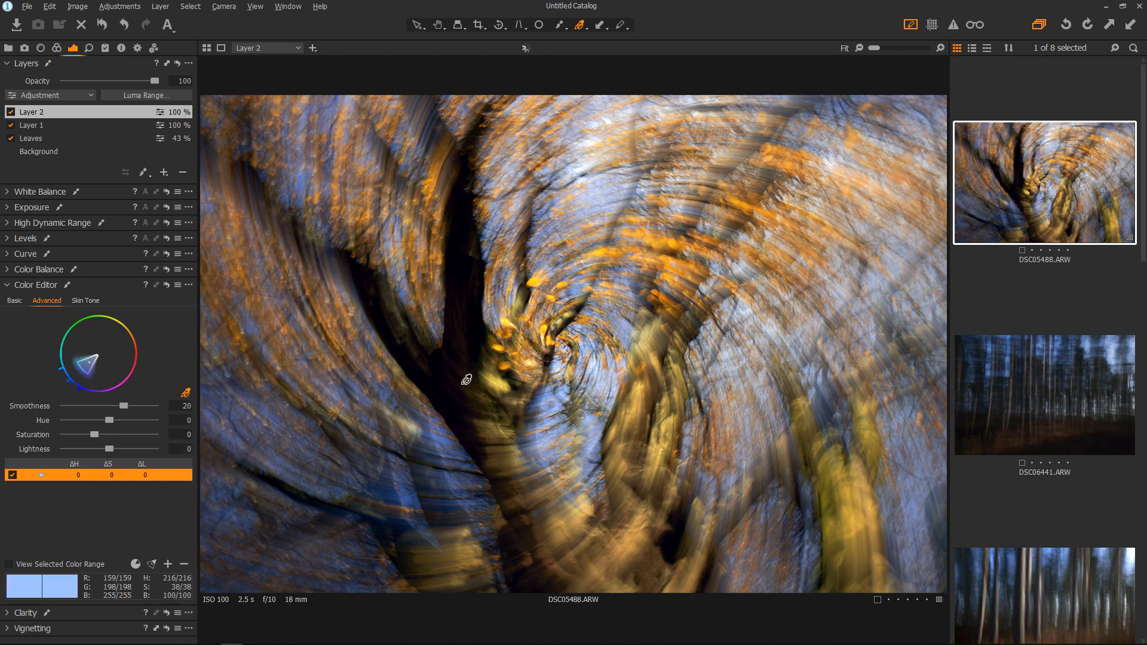
# Widen the sampled blue range and set its Smoothness to 25.5, Saturation to 0.7 and Lightness to 42.1.
pyautogui.moveTo(84, 367); pyautogui.dragTo(76, 377)
pyautogui.moveTo(95, 435); pyautogui.dragTo(113, 456)
pyautogui.moveTo(126, 408); pyautogui.dragTo(143, 410)
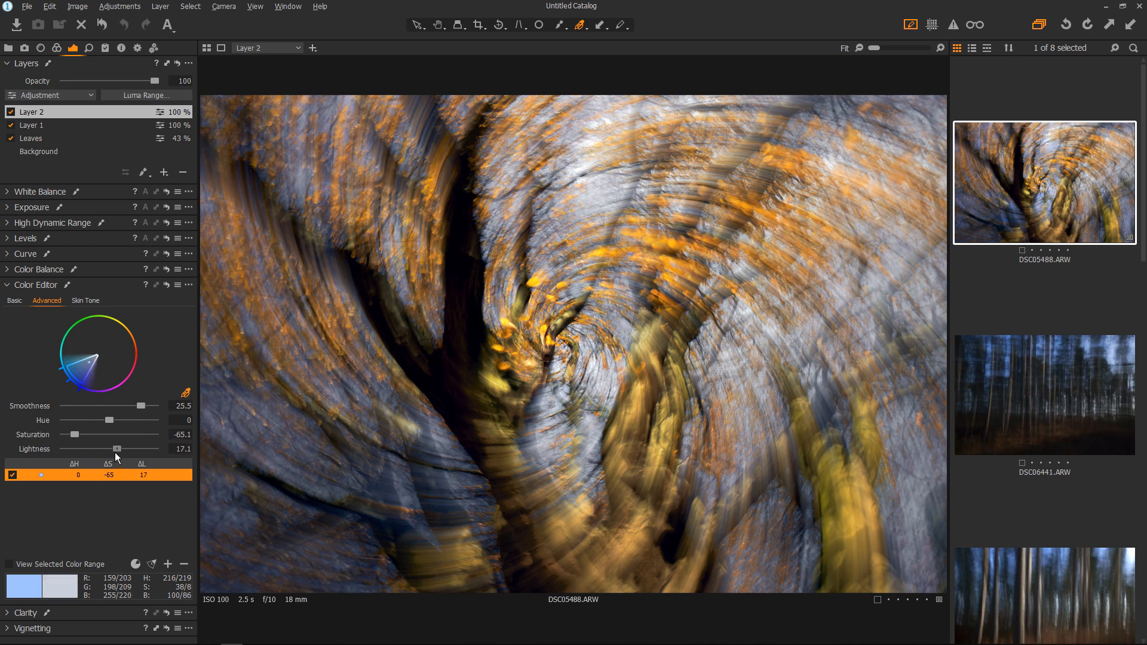
pyautogui.moveTo(117, 453)
pyautogui.mouseDown()
pyautogui.moveTo(74, 439)
pyautogui.moveTo(138, 450)
pyautogui.mouseUp()
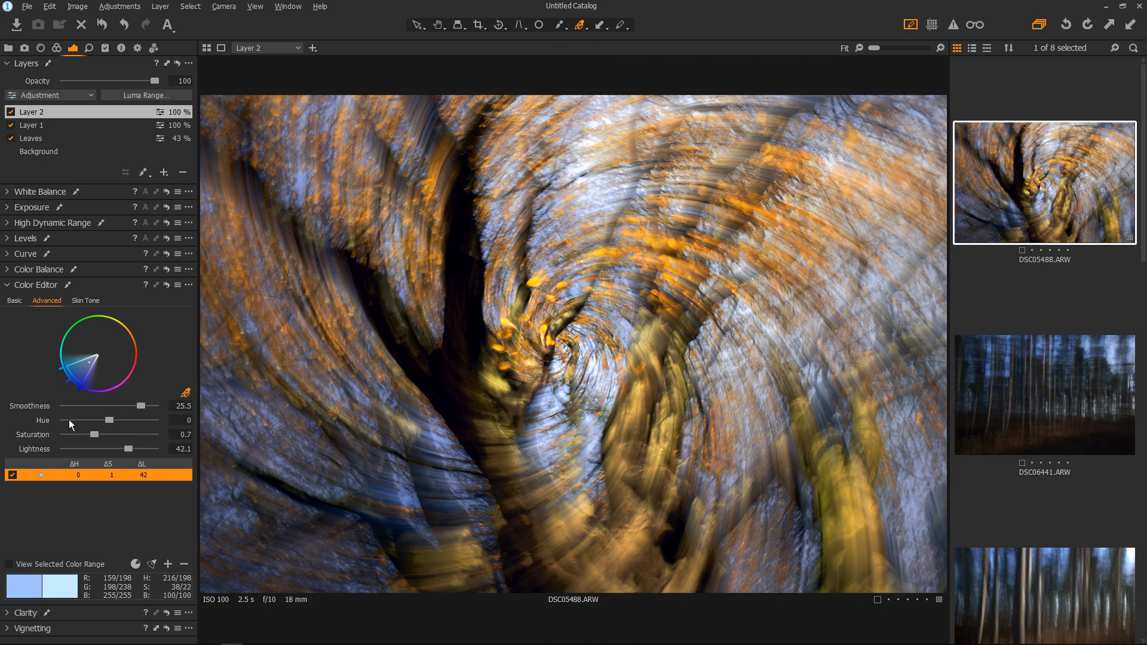
# Create a masked layer from the blue color selection and disable Layer 2.
pyautogui.click(188, 285)
pyautogui.click(188, 284)
pyautogui.click(189, 284)
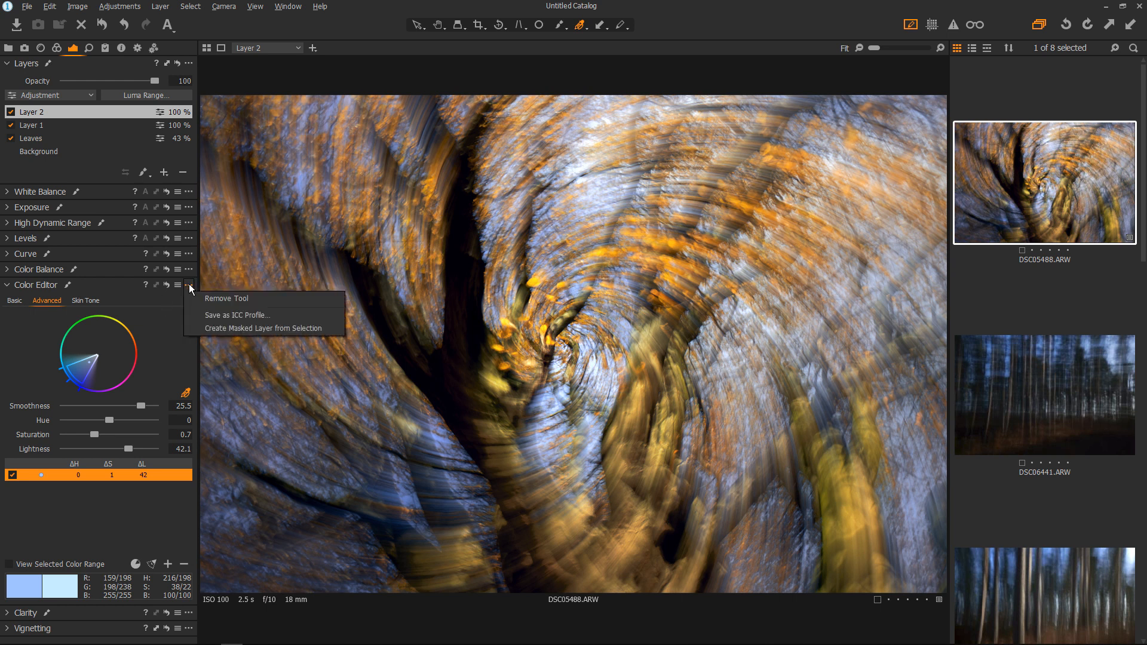
pyautogui.click(226, 328)
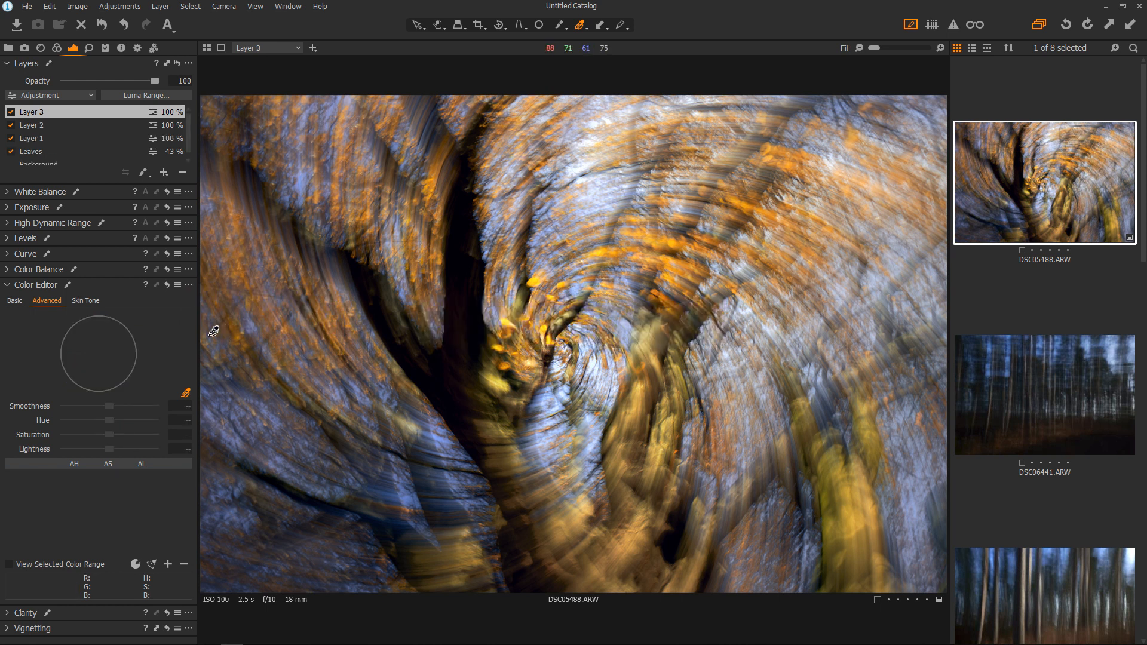
pyautogui.click(11, 125)
pyautogui.click(11, 126)
pyautogui.click(11, 126)
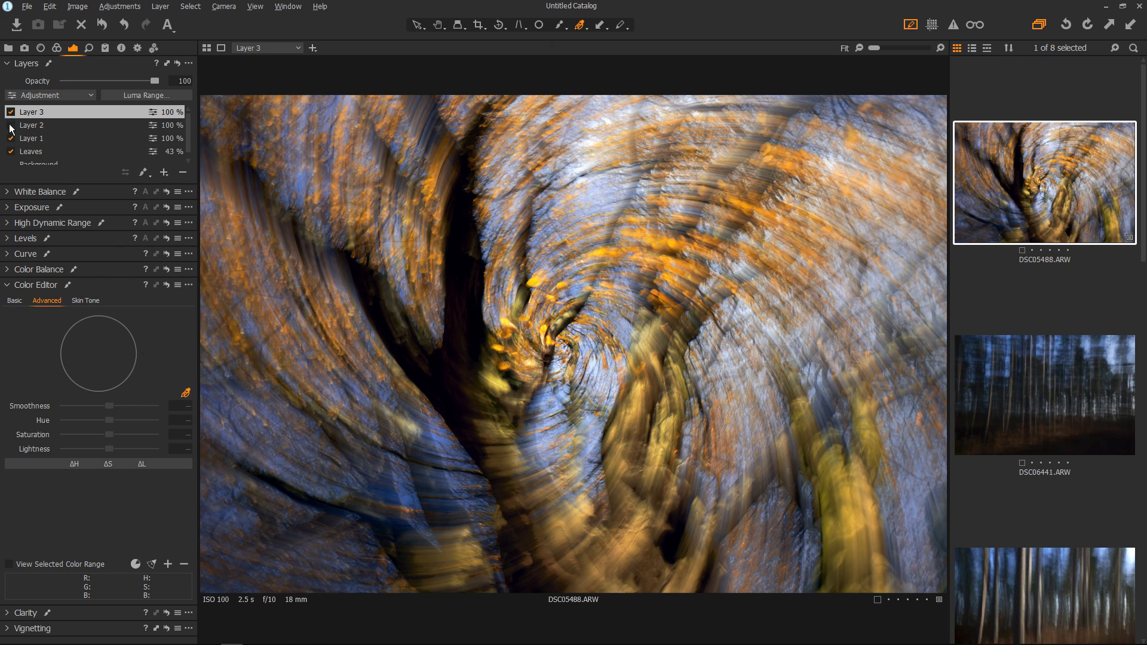
# Rename the new masked layer Blue.
pyautogui.doubleClick(87, 113)
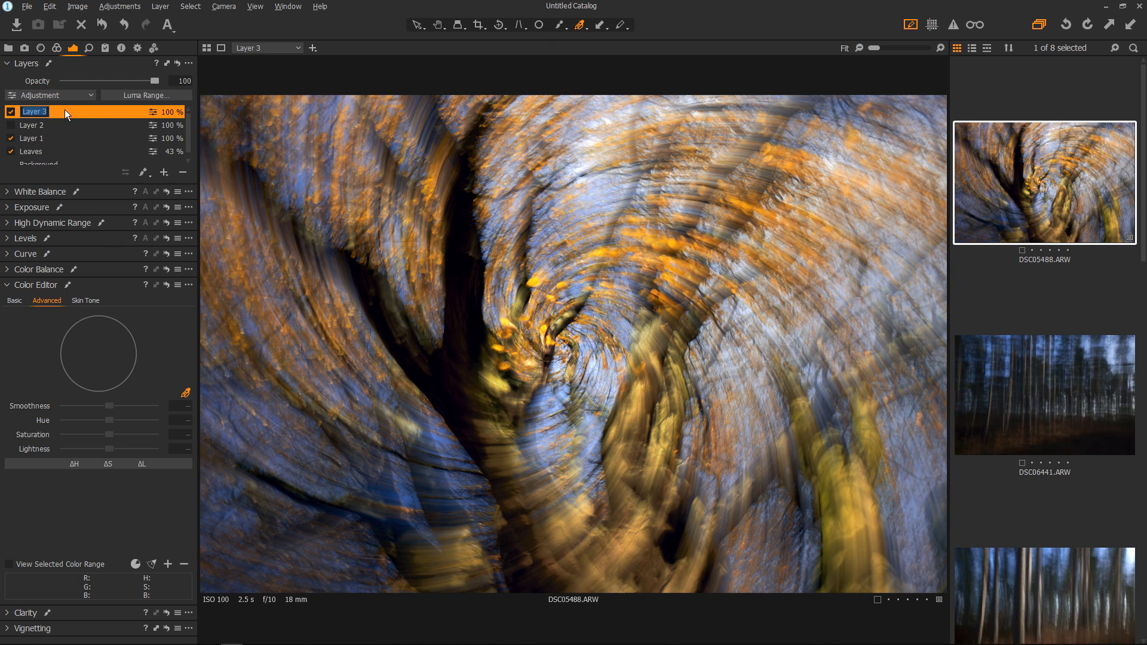
pyautogui.write('Blue')
pyautogui.press('Return')
# Display the Blue layer's mask and refine it with a radius of 61.
pyautogui.click(465, 271)
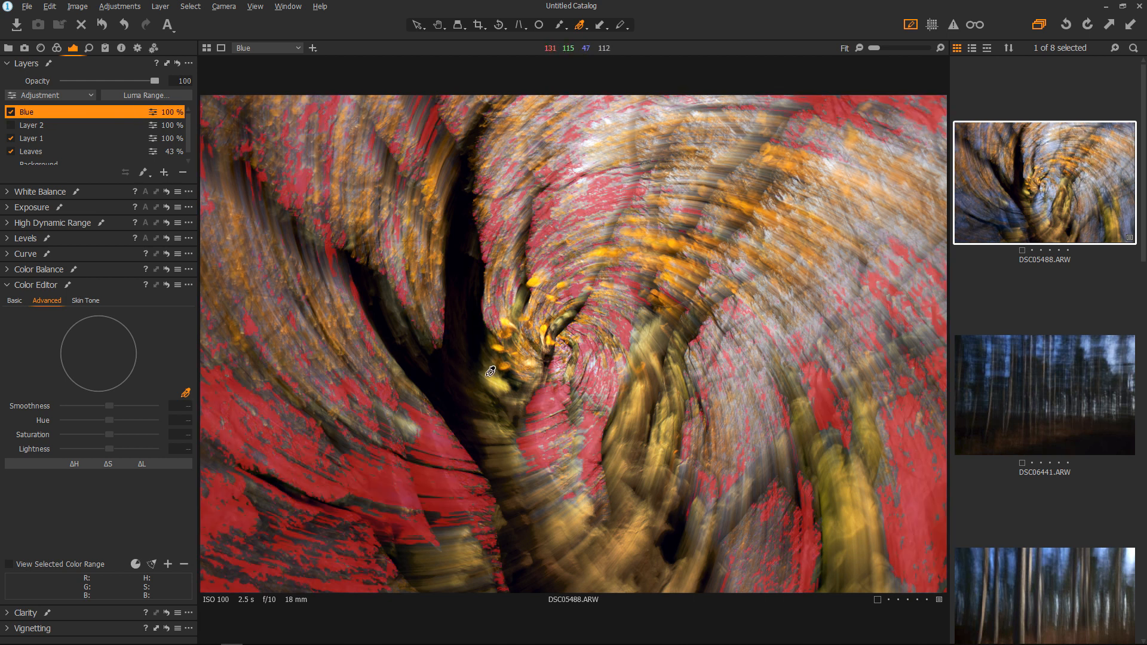
pyautogui.rightClick(149, 112)
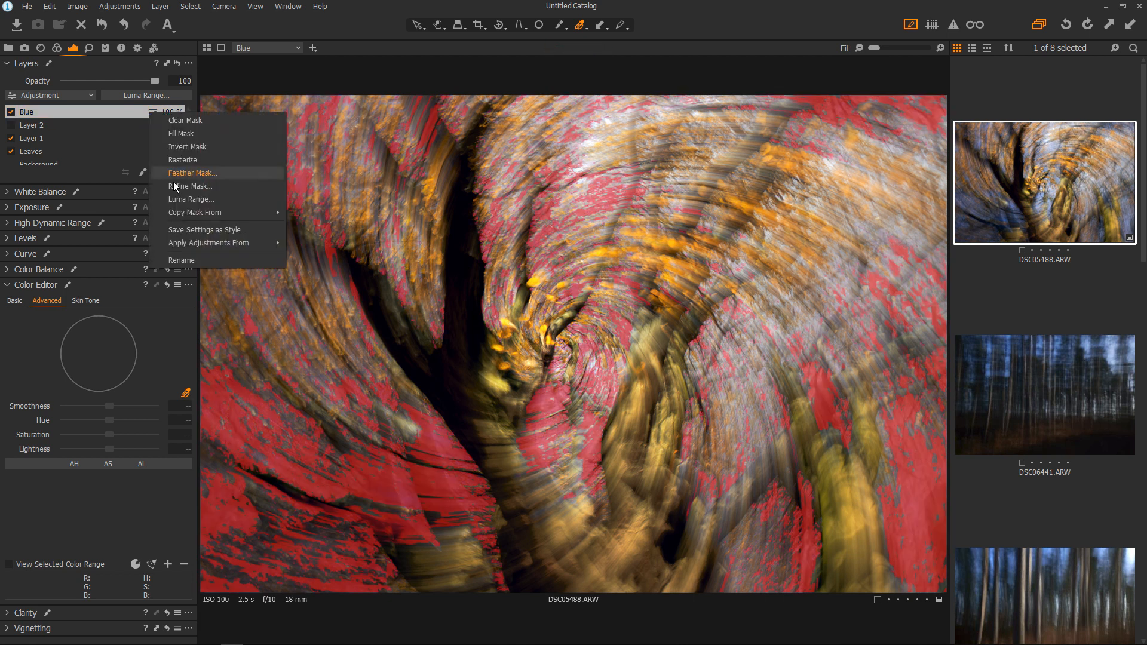
pyautogui.click(190, 186)
pyautogui.moveTo(634, 312); pyautogui.dragTo(606, 307)
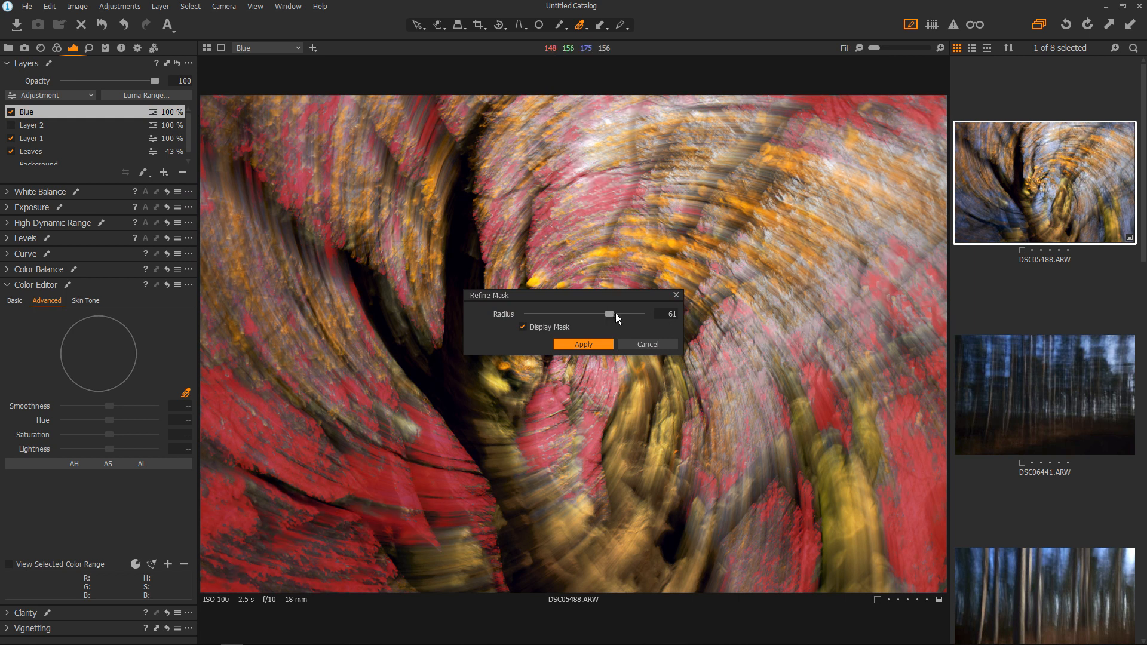
pyautogui.click(593, 340)
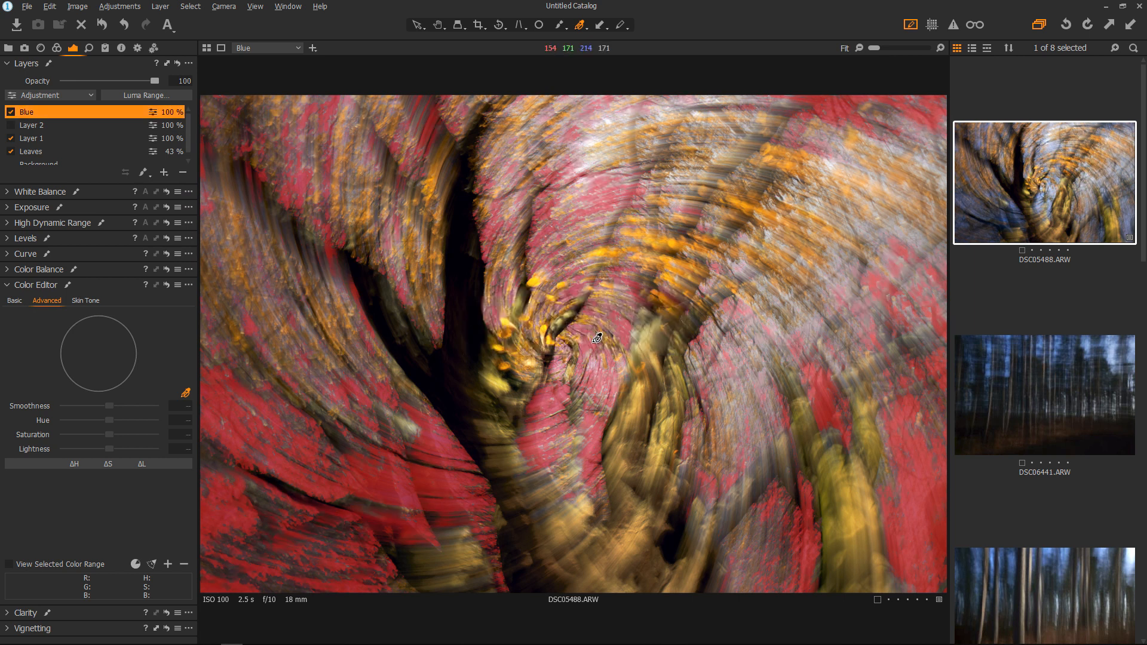
# Feather the Blue layer's mask with a radius of 13.8 and hide the mask overlay.
pyautogui.rightClick(154, 114)
pyautogui.click(199, 172)
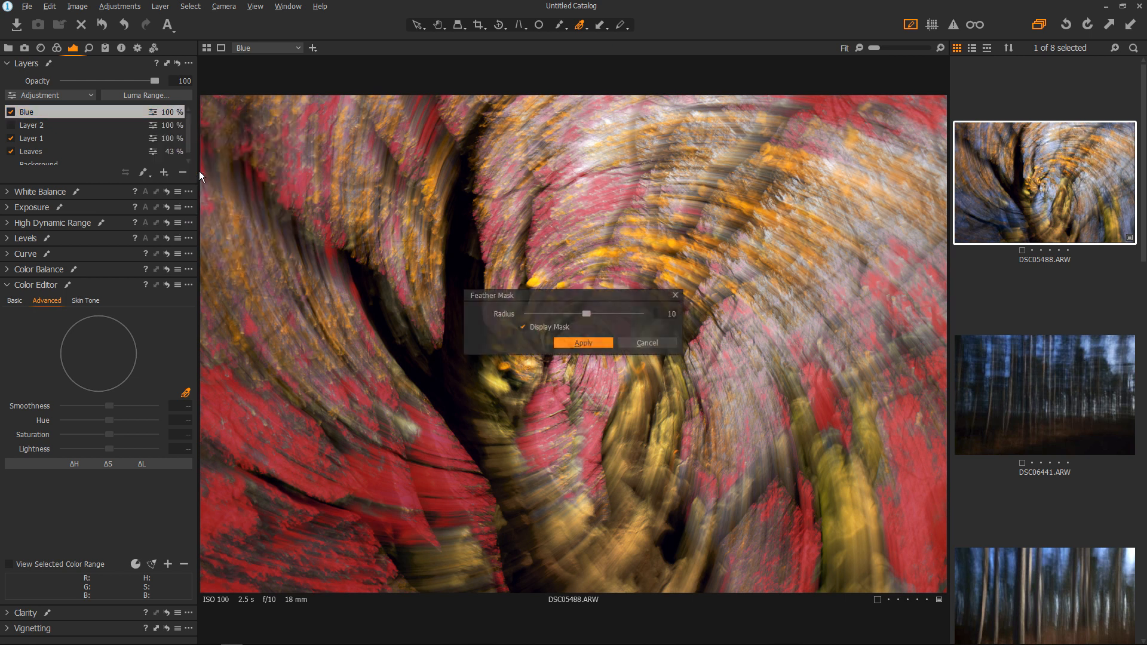
pyautogui.moveTo(583, 314); pyautogui.dragTo(594, 316)
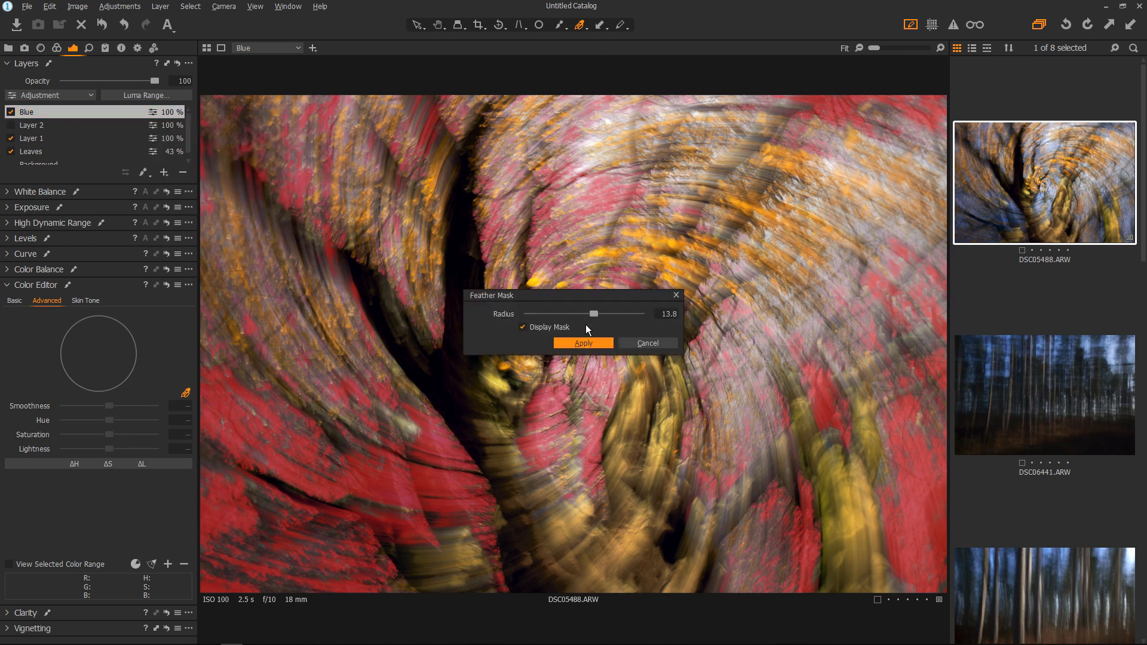
pyautogui.click(580, 344)
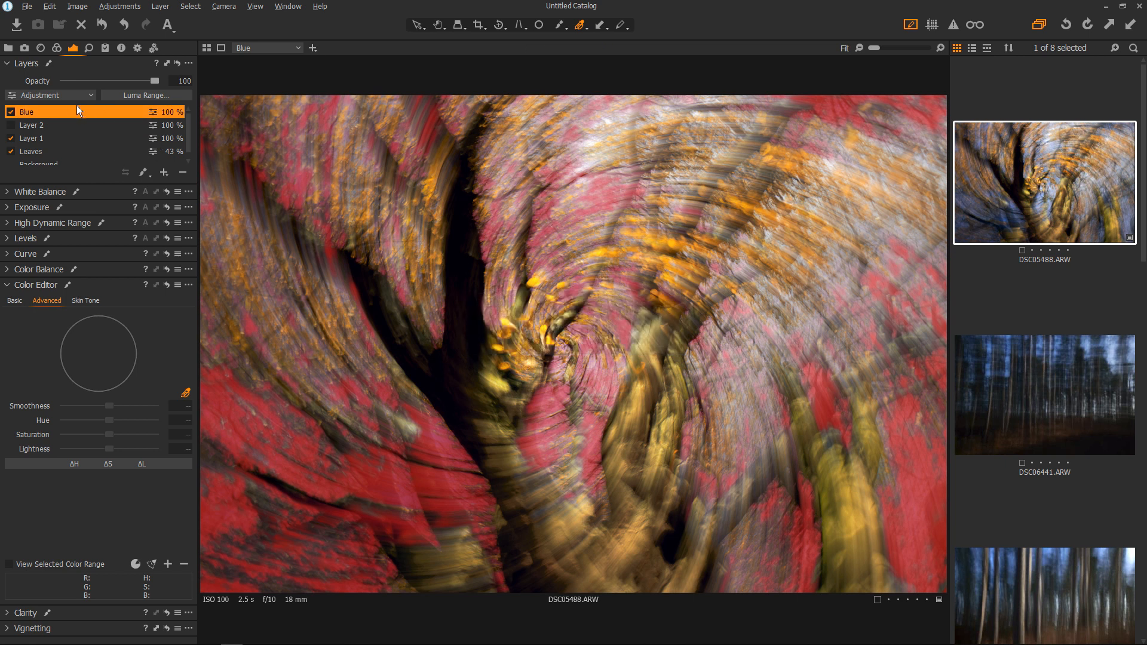
pyautogui.press('m')
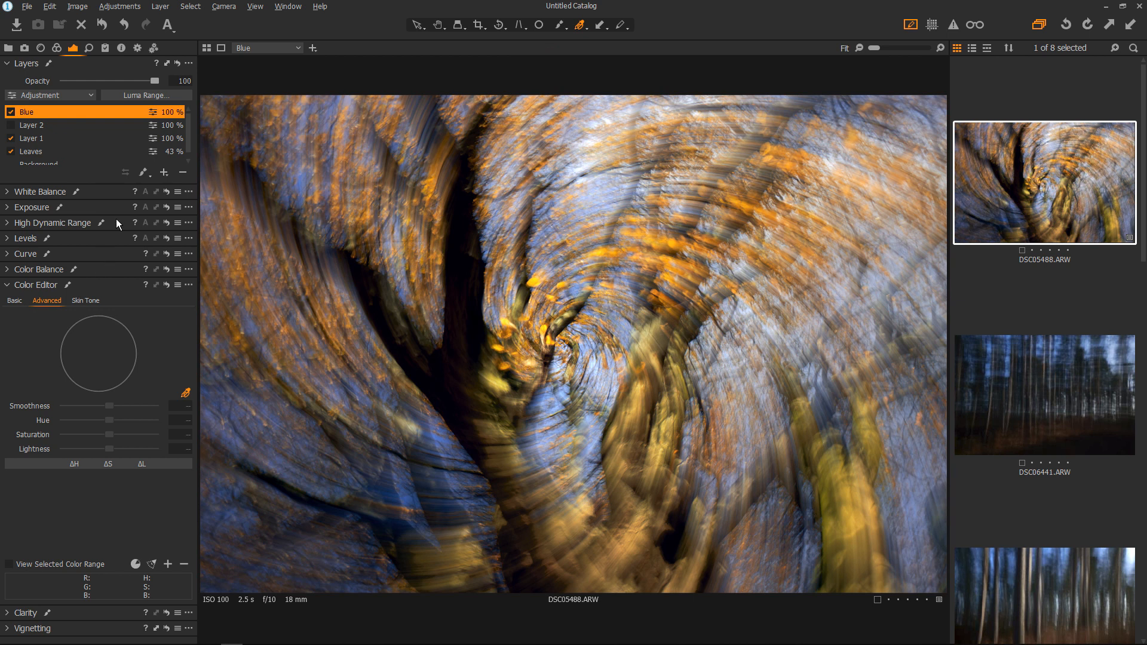
# Set the Blue layer's Exposure to -0.21 and its RGB Levels white input point to 185.
pyautogui.click(106, 207)
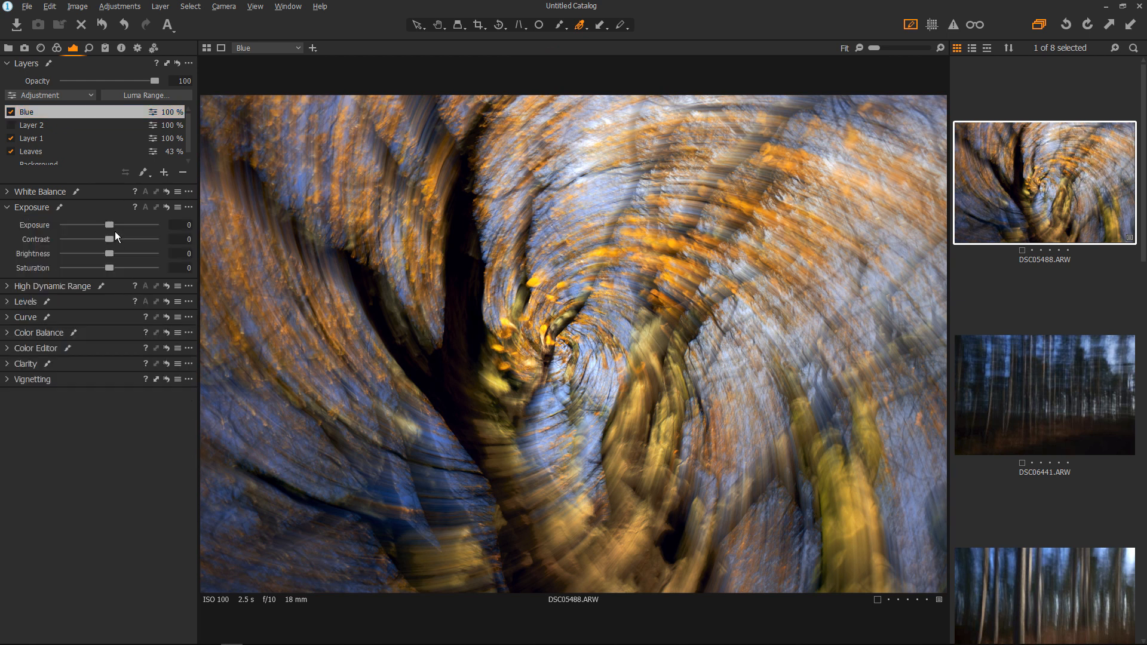
pyautogui.moveTo(110, 226)
pyautogui.mouseDown()
pyautogui.moveTo(76, 230)
pyautogui.moveTo(108, 224)
pyautogui.mouseUp()
pyautogui.click(94, 304)
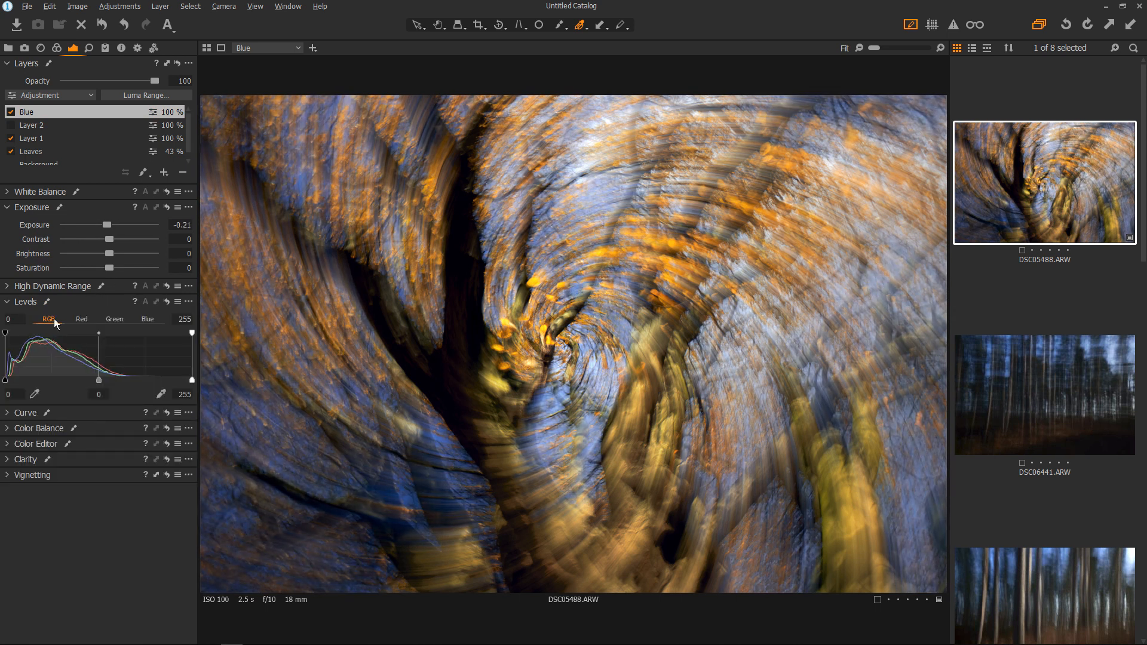
pyautogui.moveTo(191, 380); pyautogui.dragTo(145, 381)
pyautogui.moveTo(7, 381)
pyautogui.mouseDown()
pyautogui.moveTo(21, 381)
pyautogui.moveTo(5, 381)
pyautogui.mouseUp()
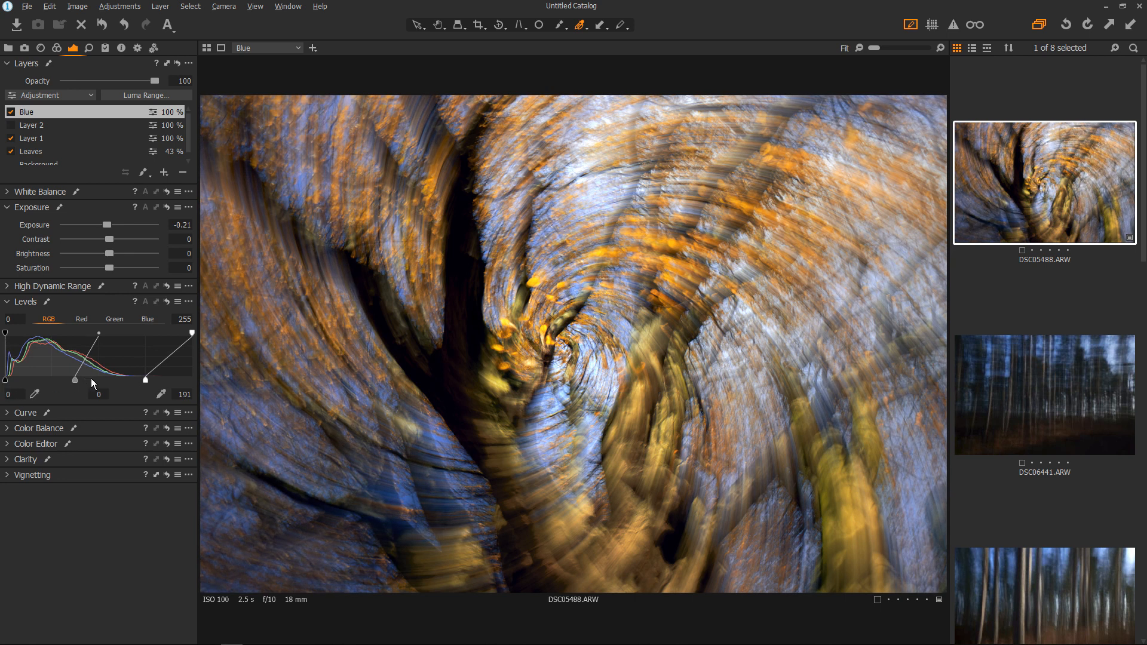
pyautogui.moveTo(146, 381)
pyautogui.mouseDown()
pyautogui.moveTo(157, 380)
pyautogui.moveTo(115, 382)
pyautogui.moveTo(139, 383)
pyautogui.mouseUp()
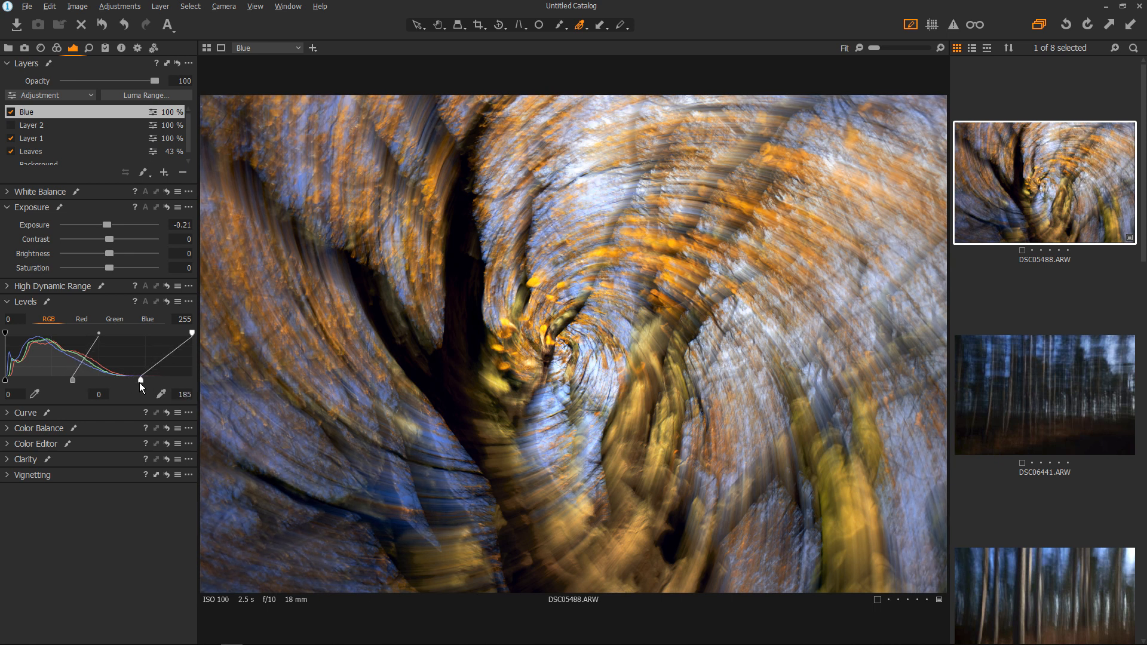